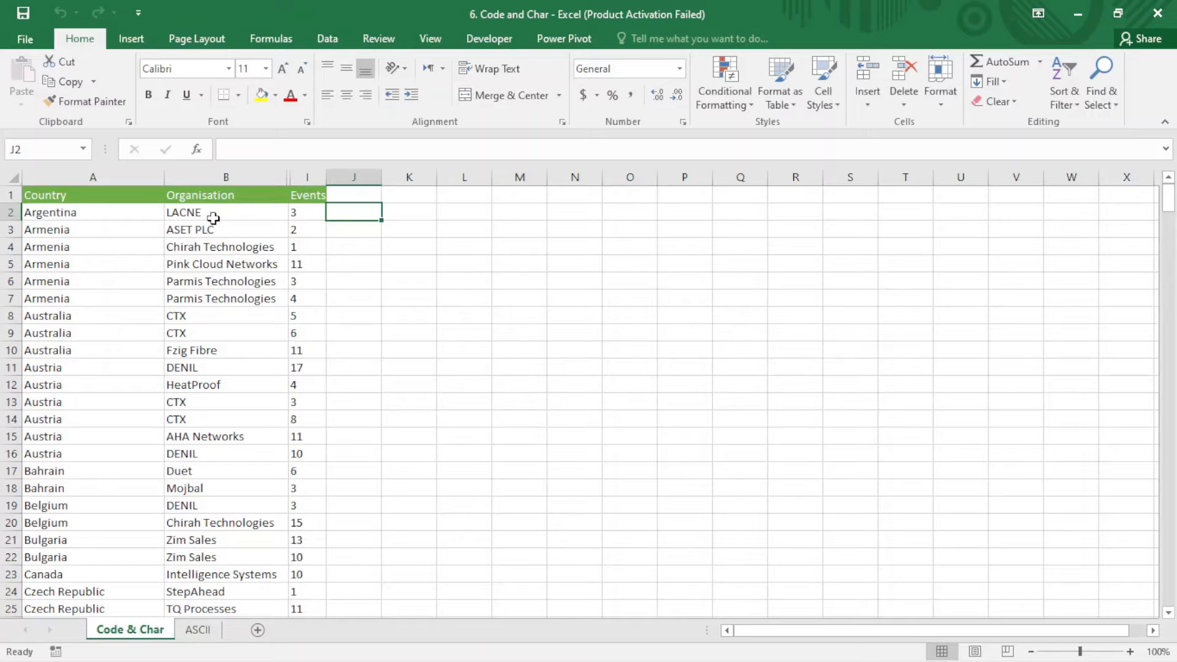
- Create a PivotTable from the data range 'Code & Char'!$A$1:$I$363, placed on the existing worksheet at cell P2
{"action": "left_click", "coordinate": [213, 214]}
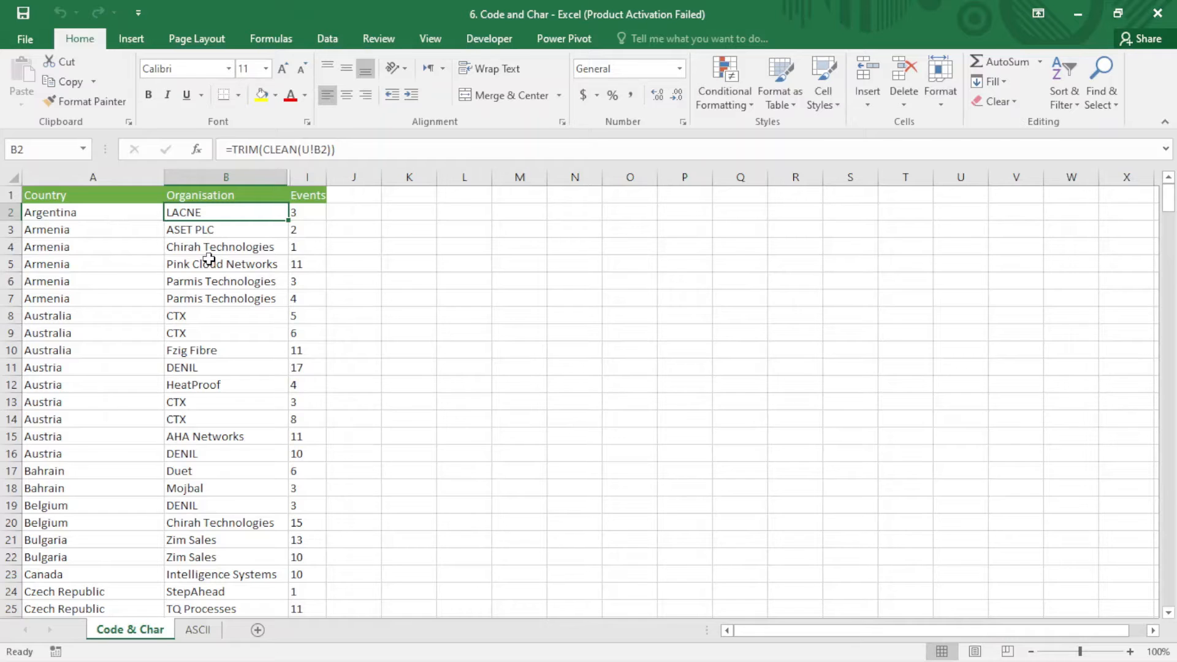
{"action": "left_click", "coordinate": [140, 44]}
{"action": "left_click", "coordinate": [31, 80]}
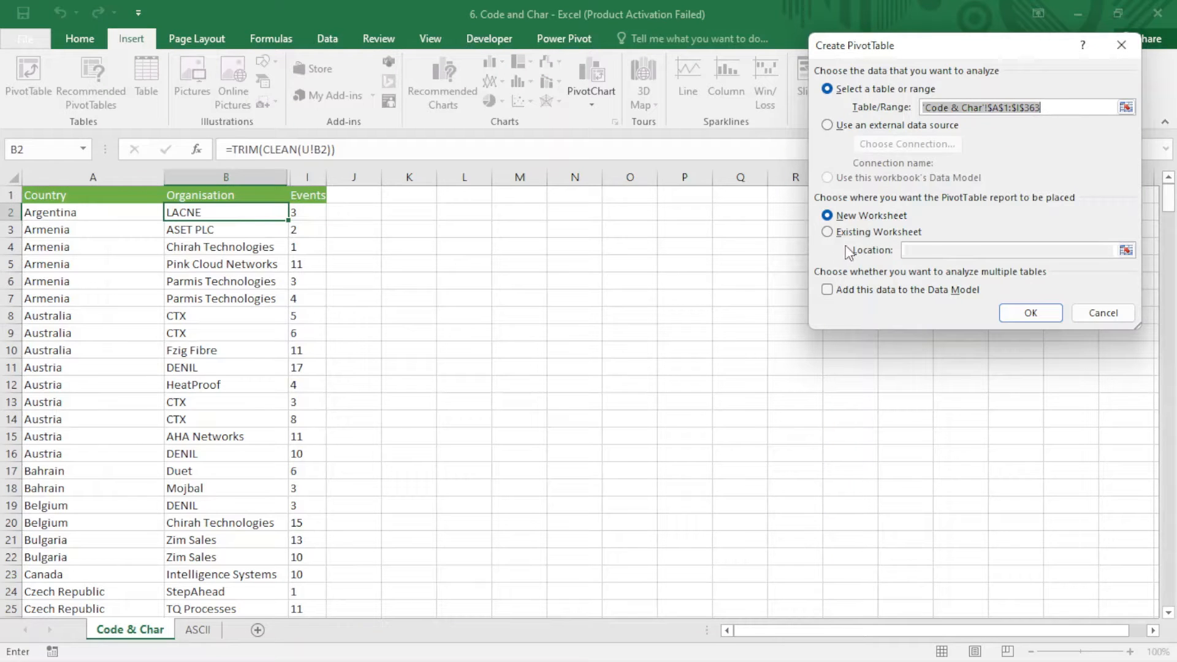
{"action": "left_click", "coordinate": [829, 232]}
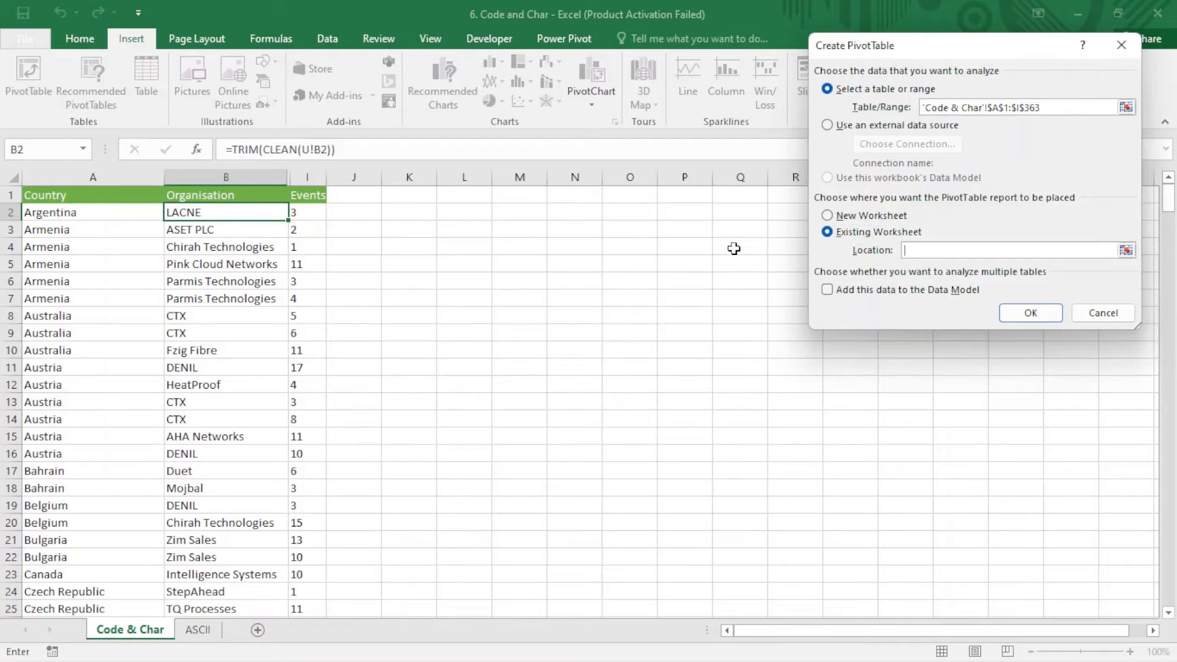
{"action": "left_click", "coordinate": [682, 216]}
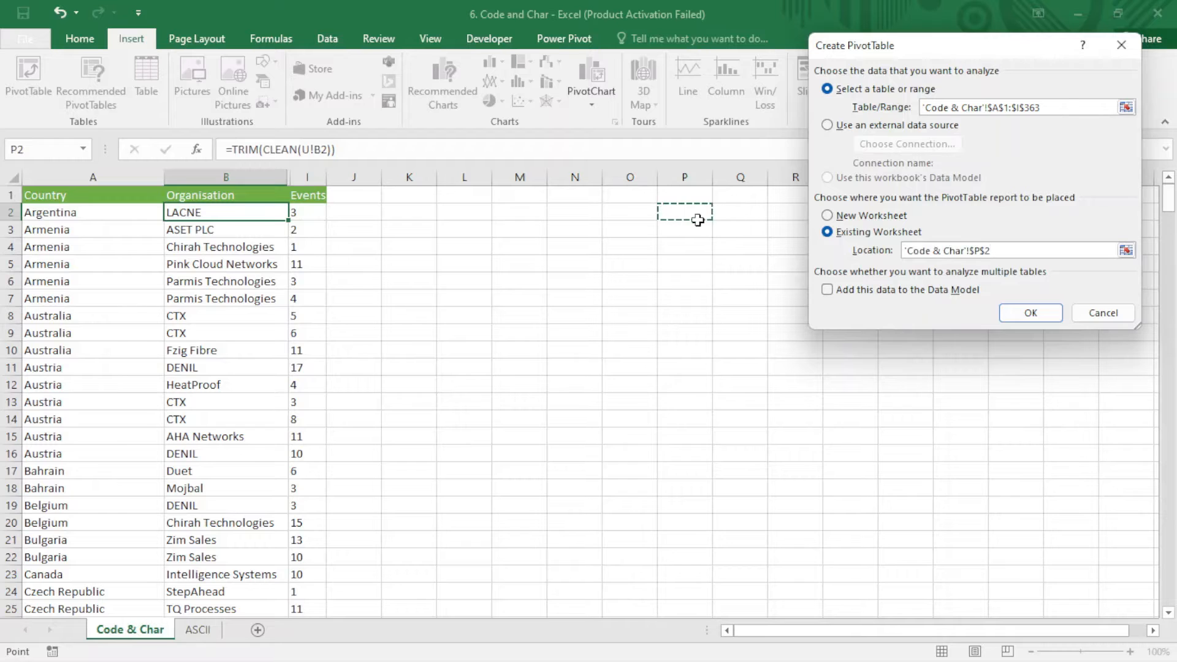
{"action": "left_click", "coordinate": [1032, 313]}
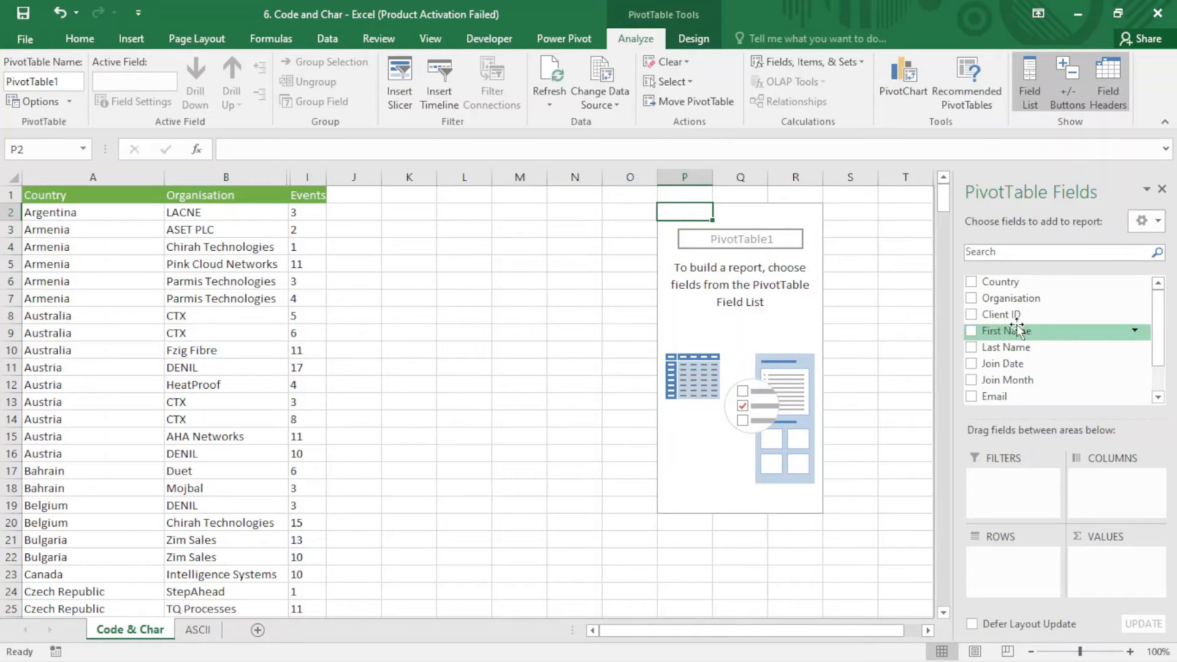
- Add Organisation to the PivotTable's rows and Events to its values, summarising the Events values by Sum
{"action": "left_click_drag", "start_coordinate": [1013, 299], "coordinate": [1023, 559]}
{"action": "left_click_drag", "start_coordinate": [1054, 386], "coordinate": [1130, 555]}
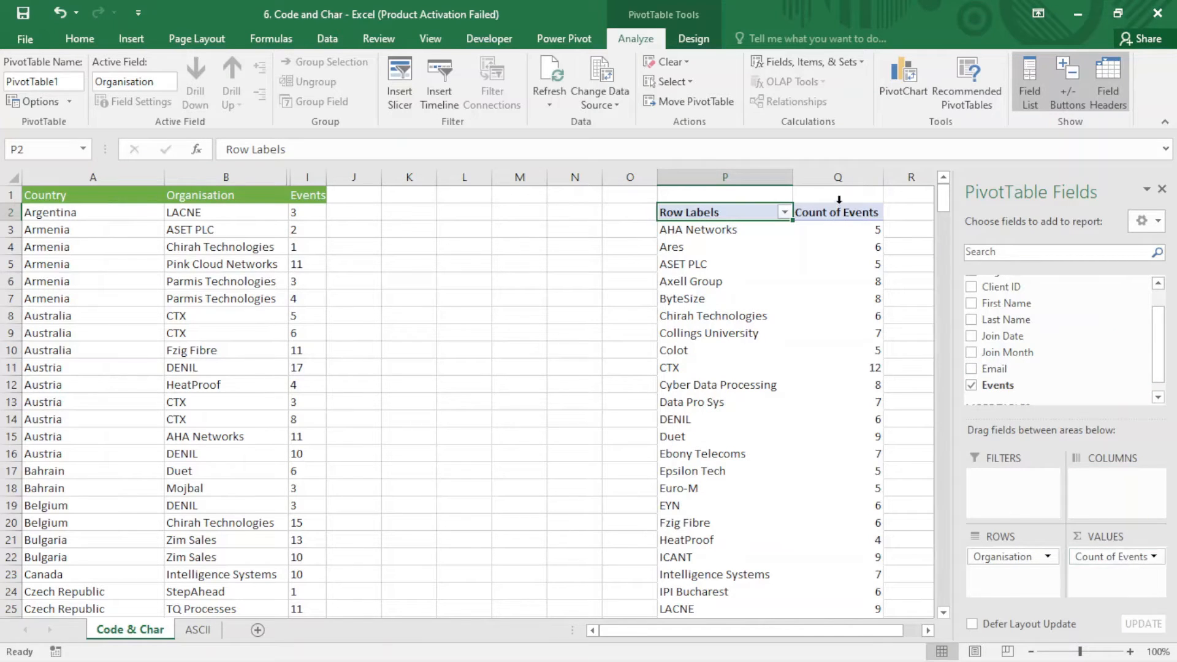
{"action": "left_click", "coordinate": [865, 244]}
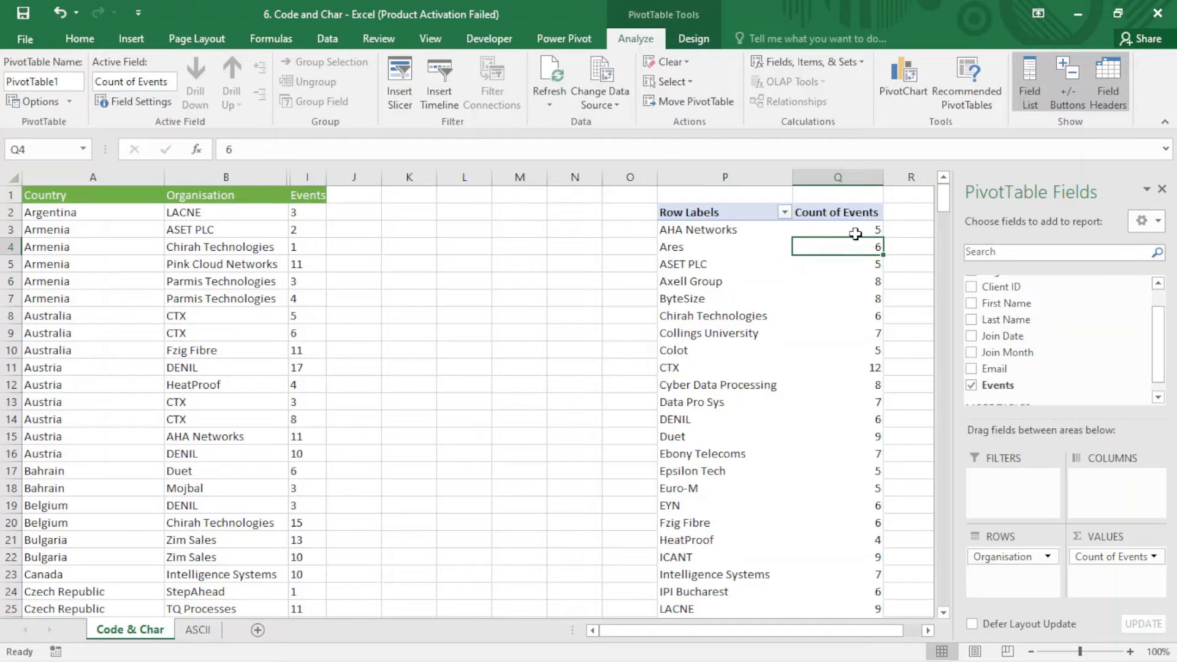
{"action": "right_click", "coordinate": [850, 246]}
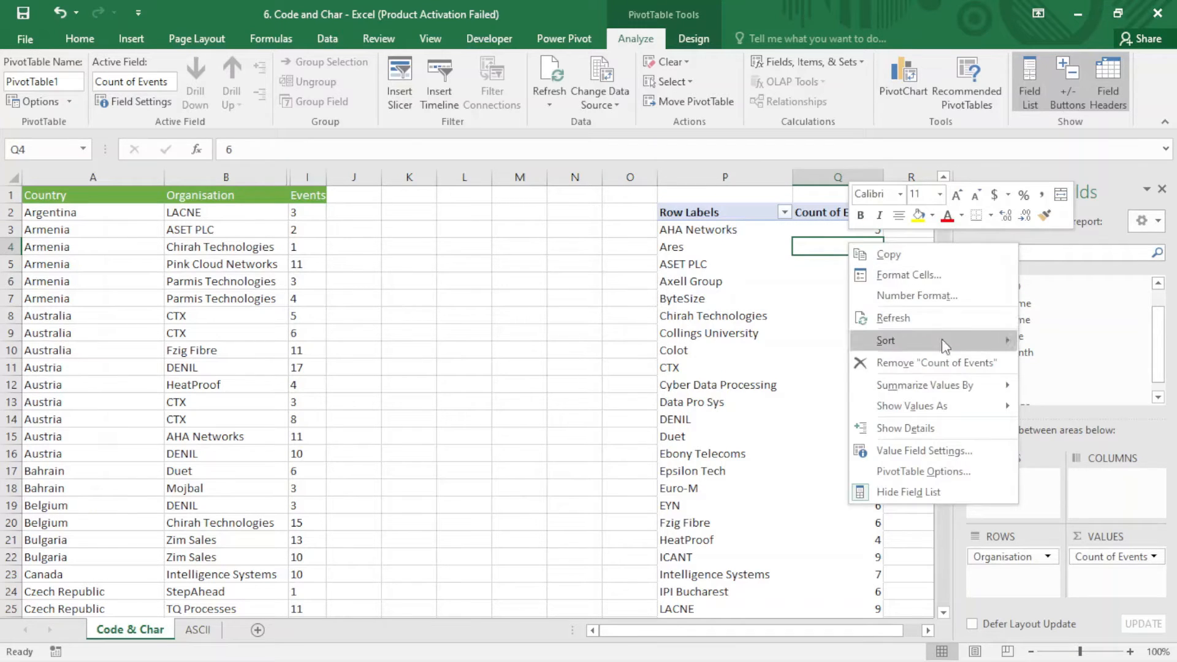
{"action": "mouse_move", "coordinate": [943, 384]}
{"action": "left_click", "coordinate": [1030, 386]}
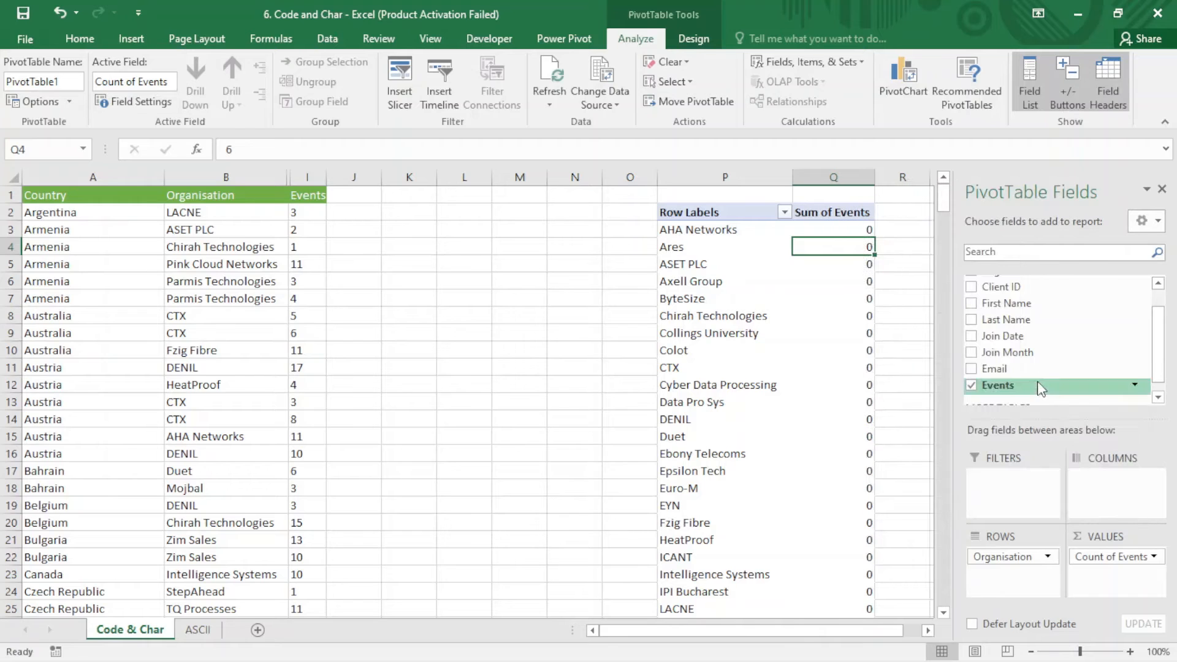
{"action": "left_click", "coordinate": [840, 315]}
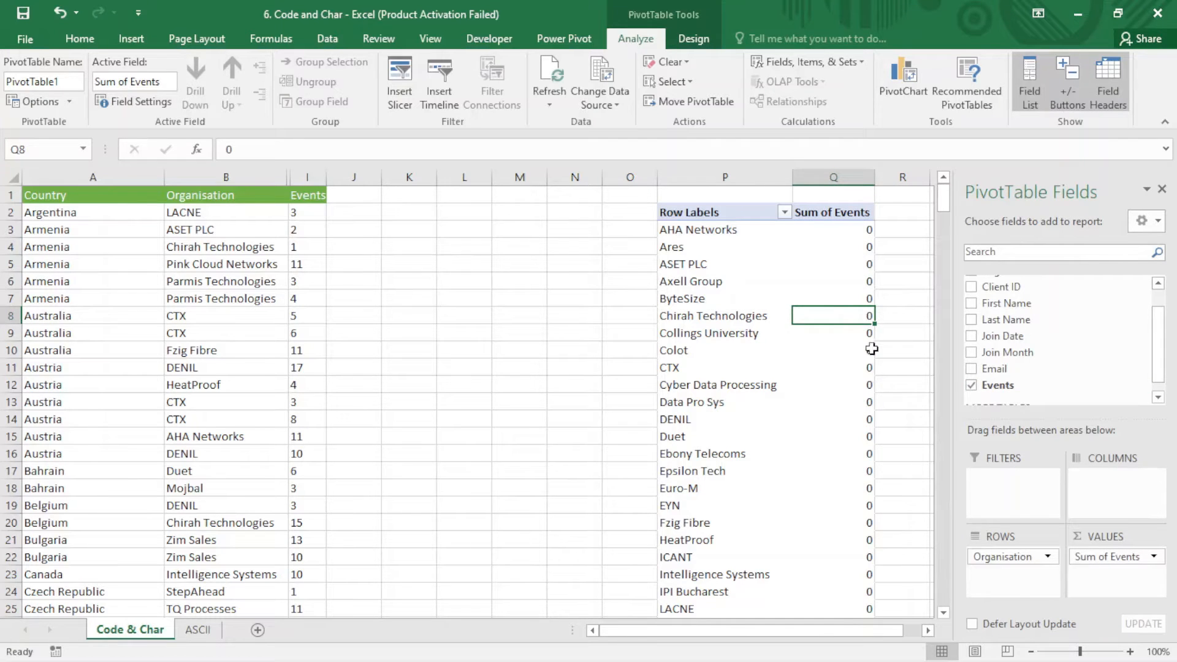
- Enter =ISNUMBER(I2) in cell J2 to test whether the first Events value is numeric
{"action": "left_click", "coordinate": [317, 219]}
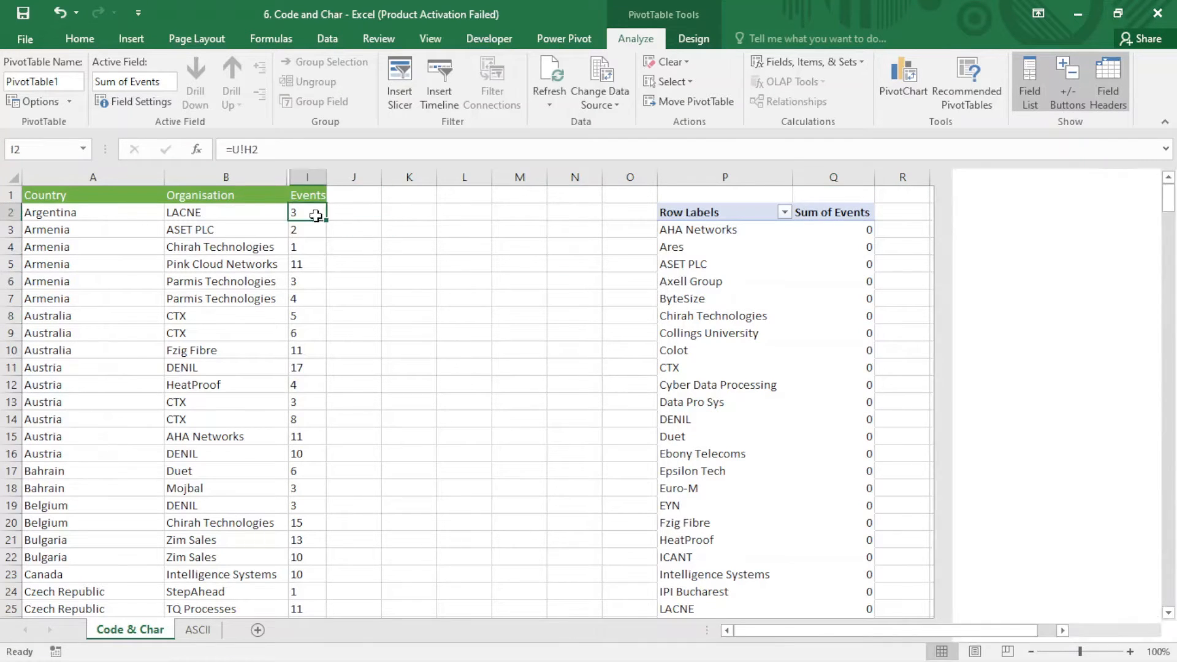
{"action": "left_click", "coordinate": [361, 210]}
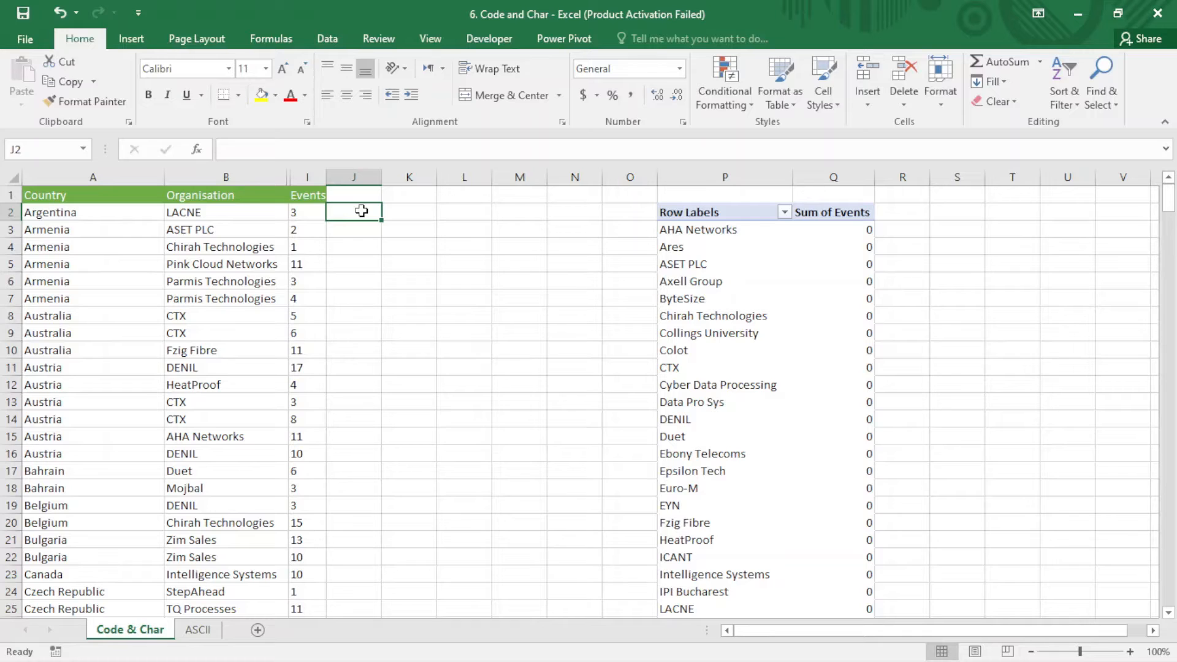
{"action": "type", "text": "="}
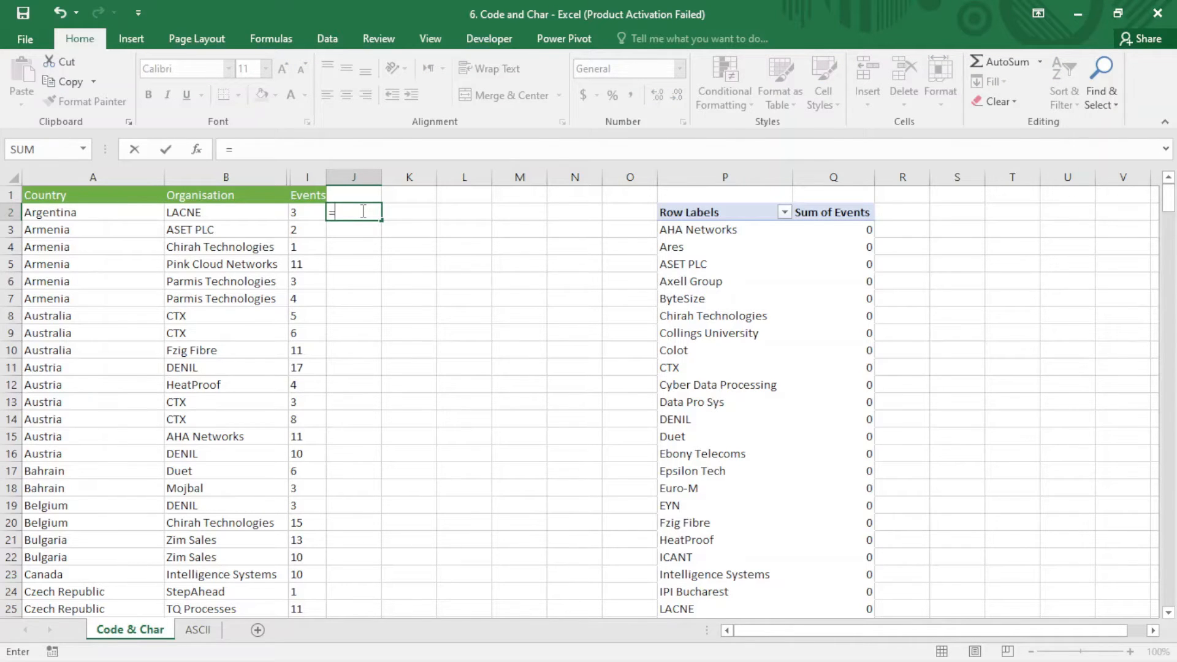
{"action": "type", "text": "isn"}
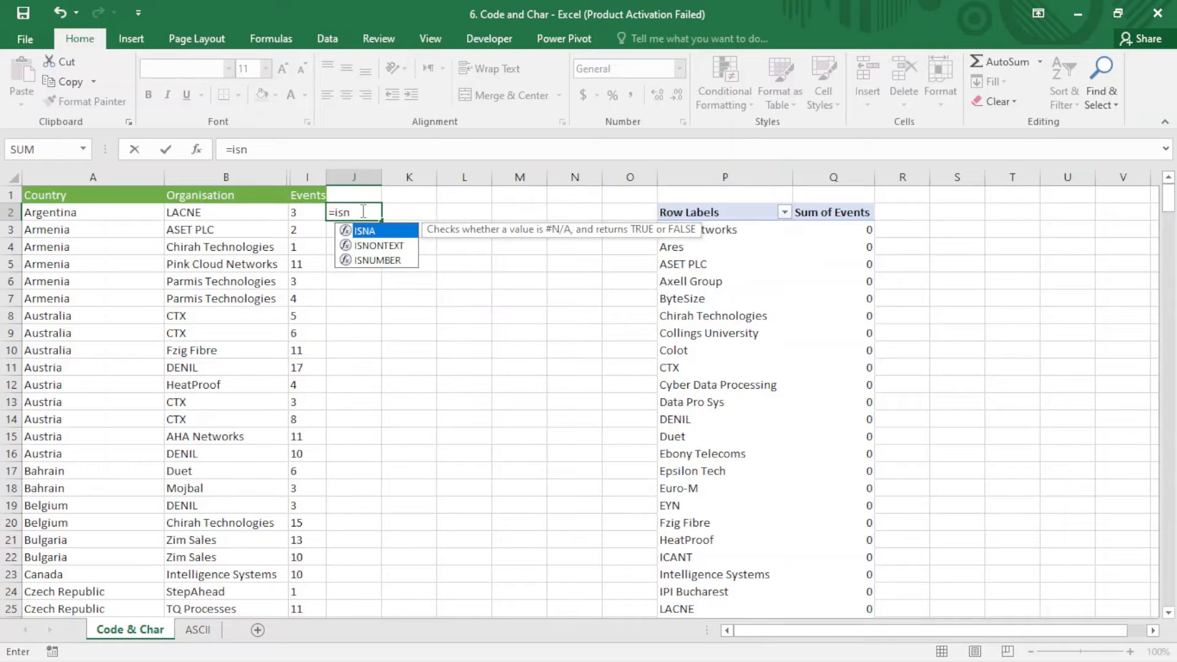
{"action": "type", "text": "u"}
{"action": "key", "text": "Tab"}
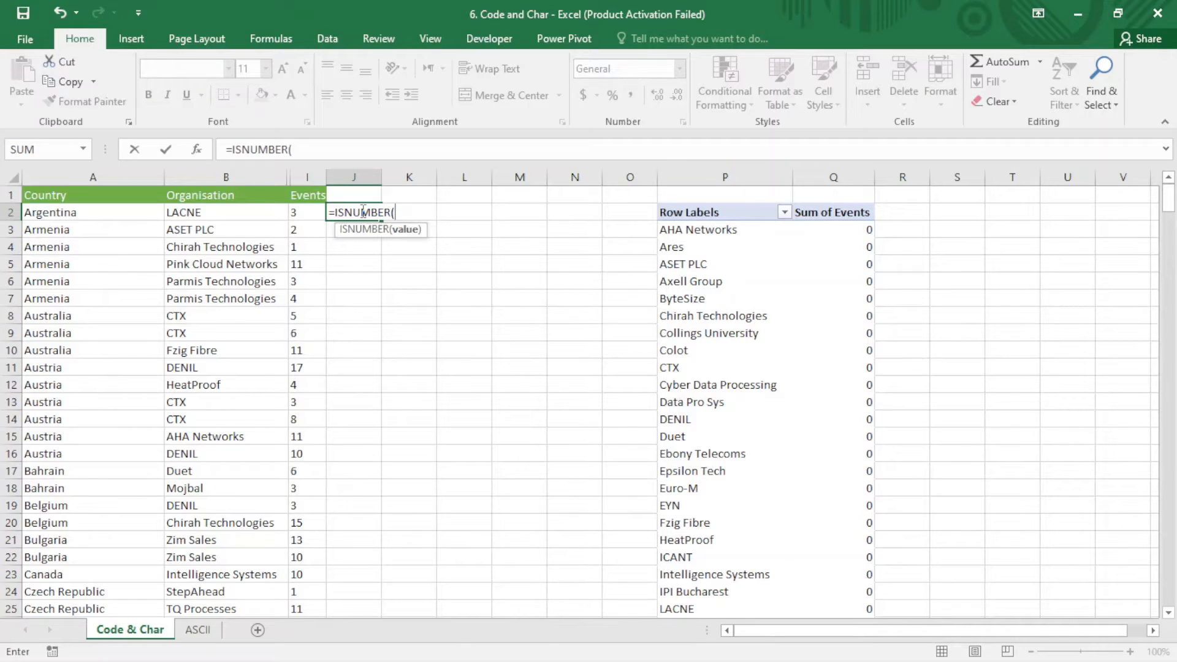
{"action": "left_click", "coordinate": [299, 211]}
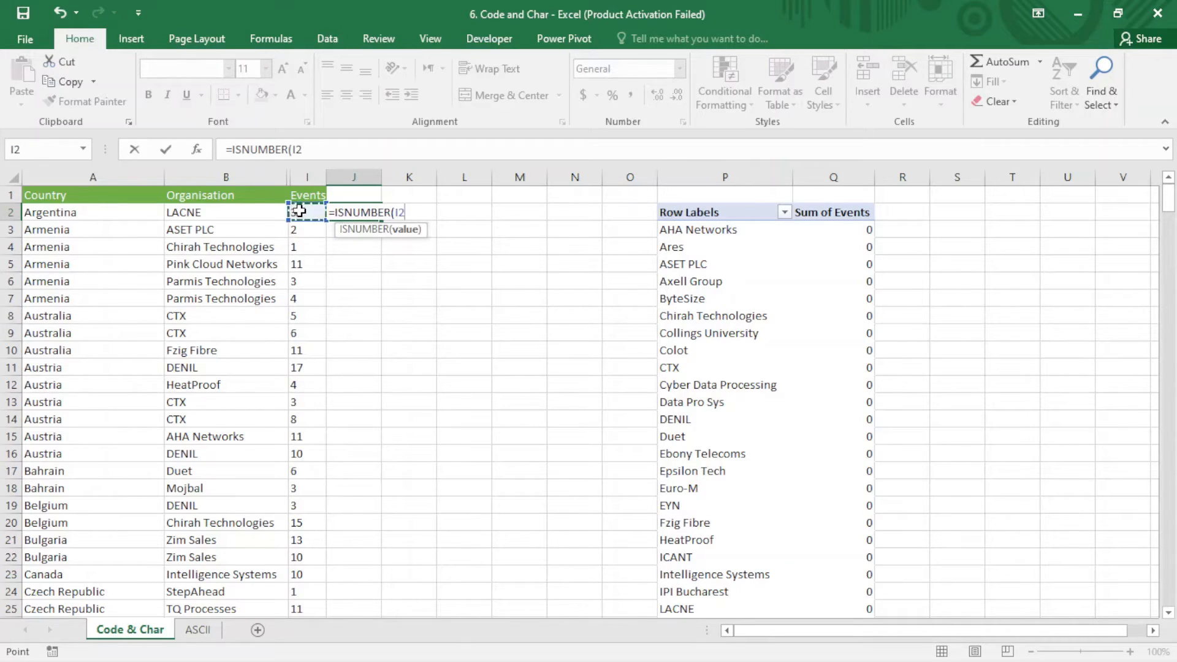
{"action": "type", "text": ")"}
{"action": "key", "text": "Return"}
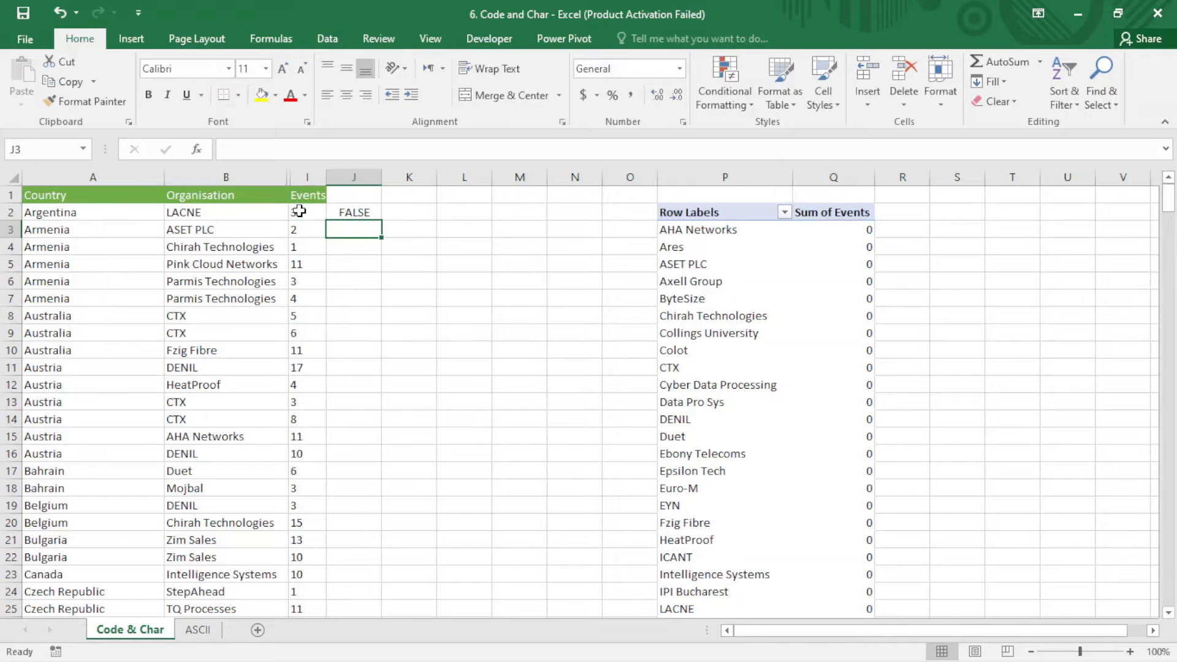
- Fill the ISNUMBER formula from J2 down column J for all data rows
{"action": "left_click", "coordinate": [351, 216]}
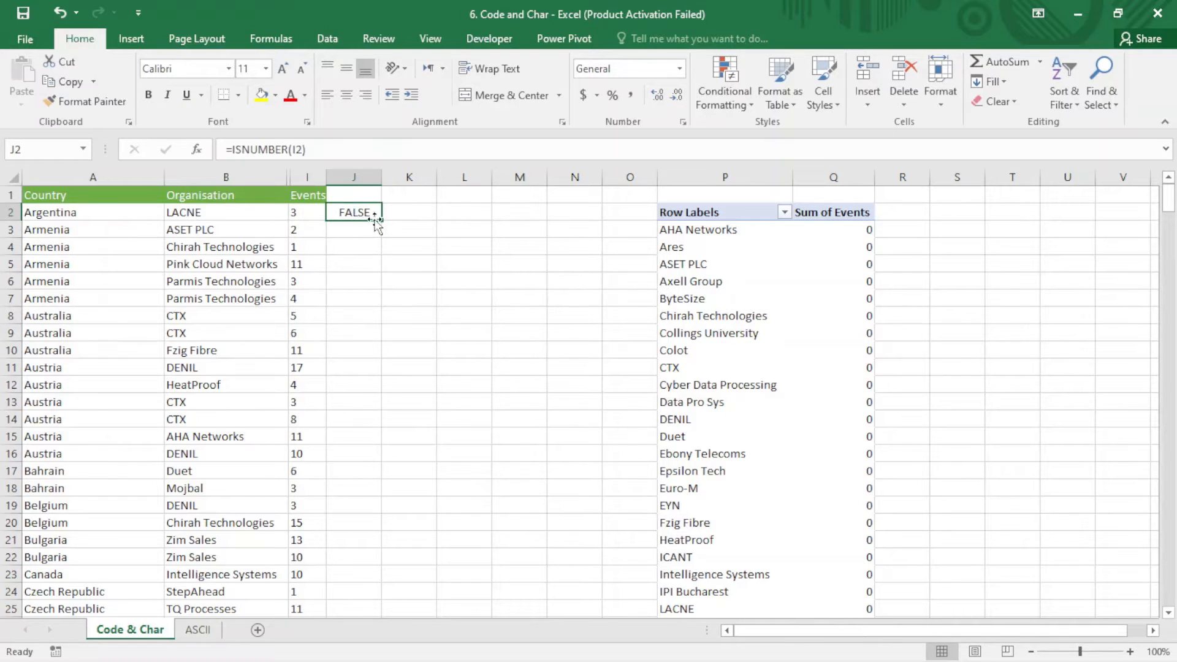
{"action": "double_click", "coordinate": [381, 220]}
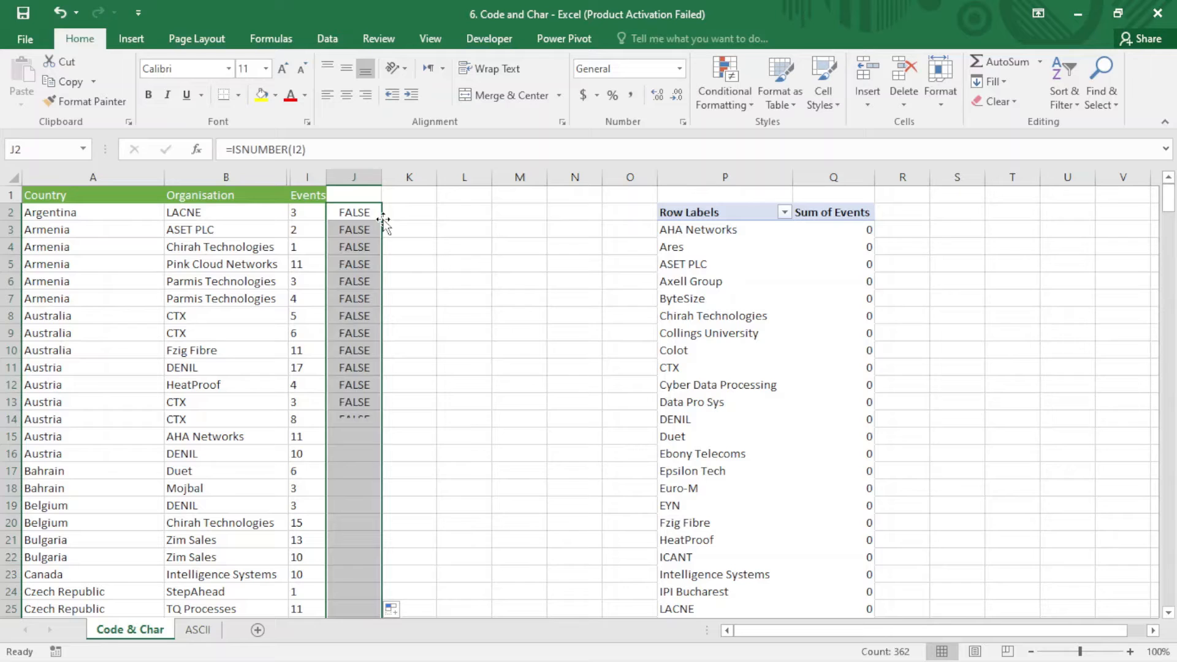
{"action": "left_click", "coordinate": [370, 331]}
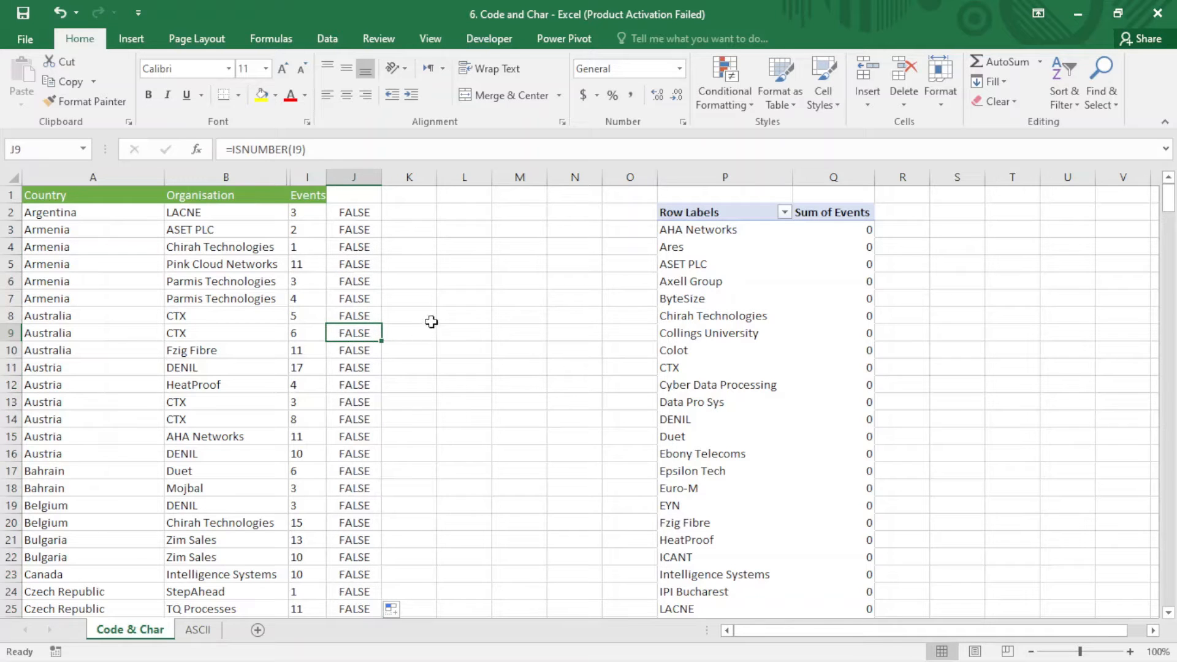
- Enter =LEN(I2) in cell K2 to count the characters in the first Events value
{"action": "left_click", "coordinate": [416, 219]}
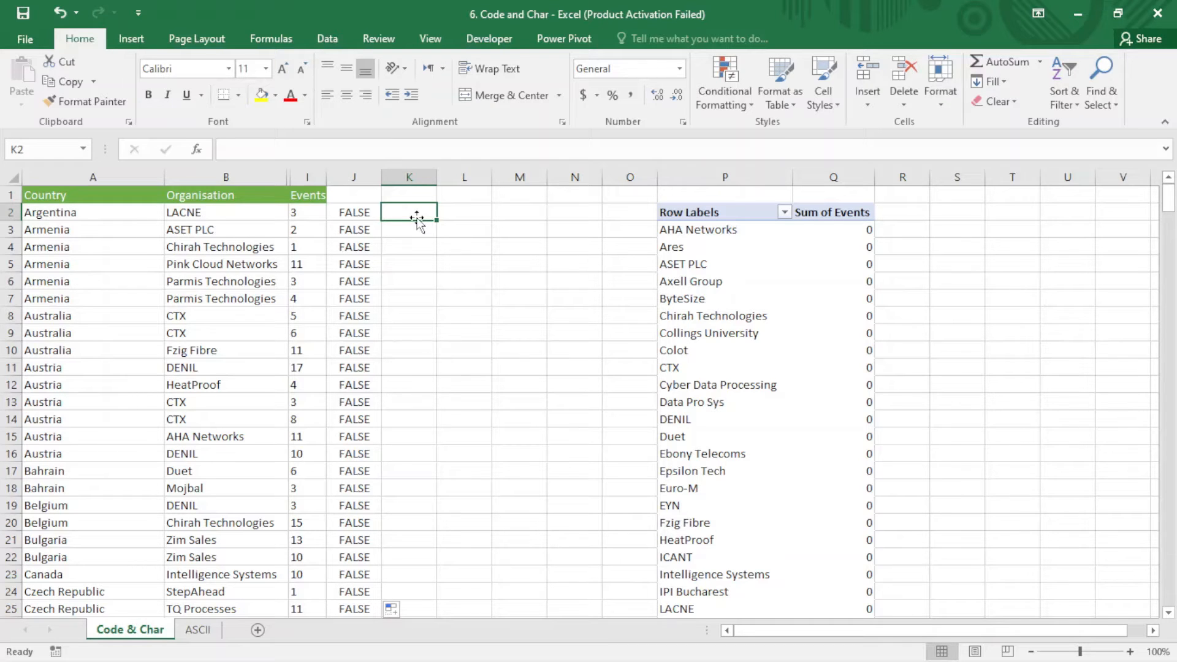
{"action": "type", "text": "Sum"}
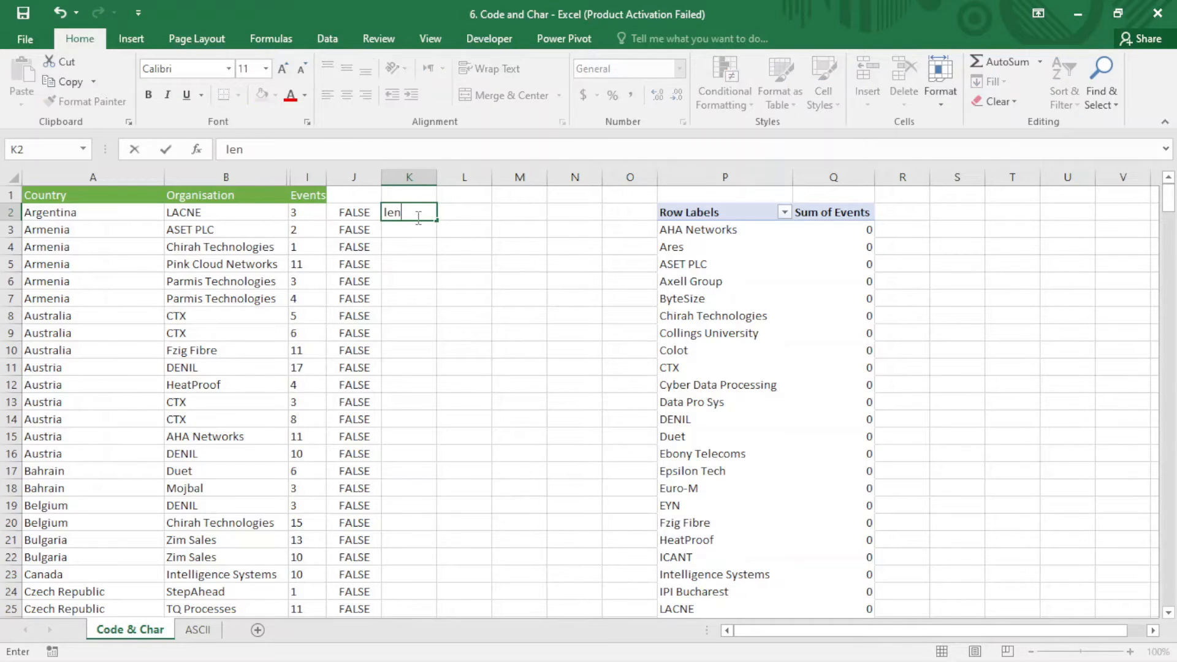
{"action": "key", "text": "BackSpace"}
{"action": "key", "text": "BackSpace"}
{"action": "key", "text": "BackSpace"}
{"action": "type", "text": "=len"}
{"action": "key", "text": "Tab"}
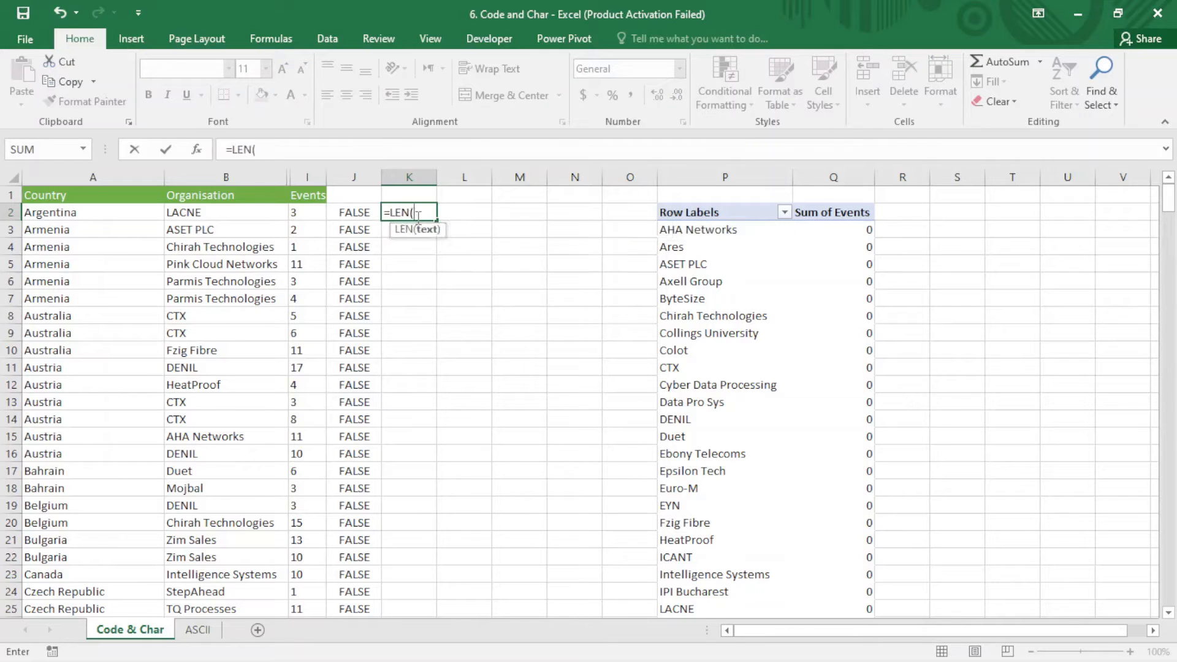
{"action": "left_click", "coordinate": [302, 212]}
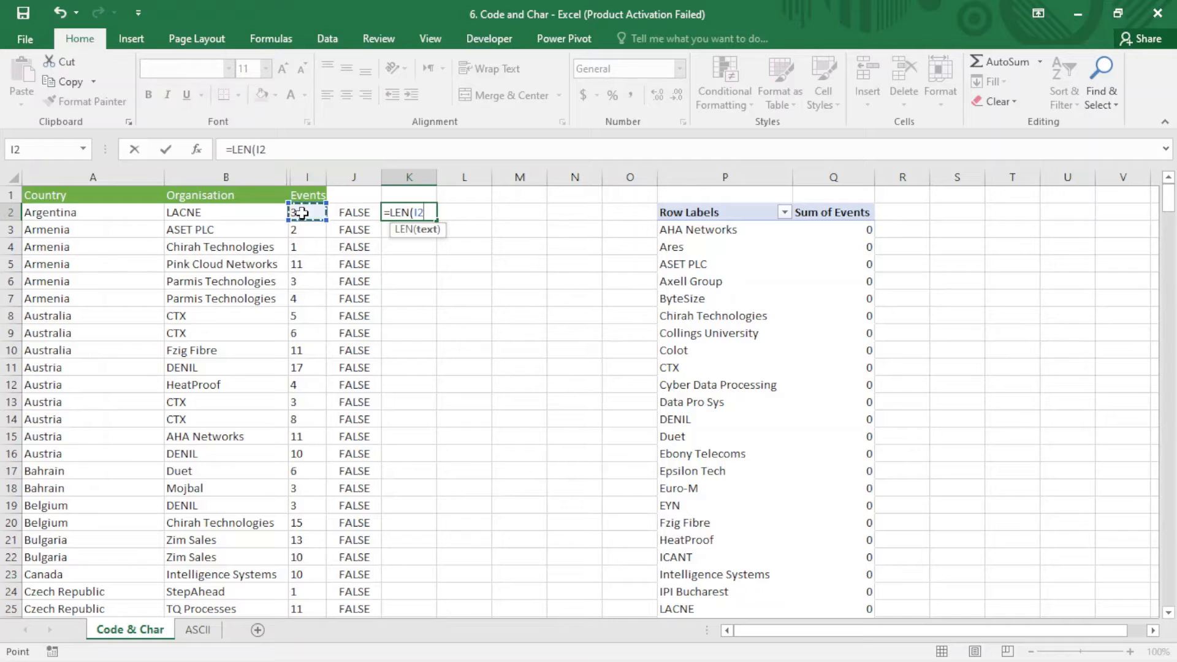
{"action": "type", "text": ")"}
{"action": "key", "text": "Return"}
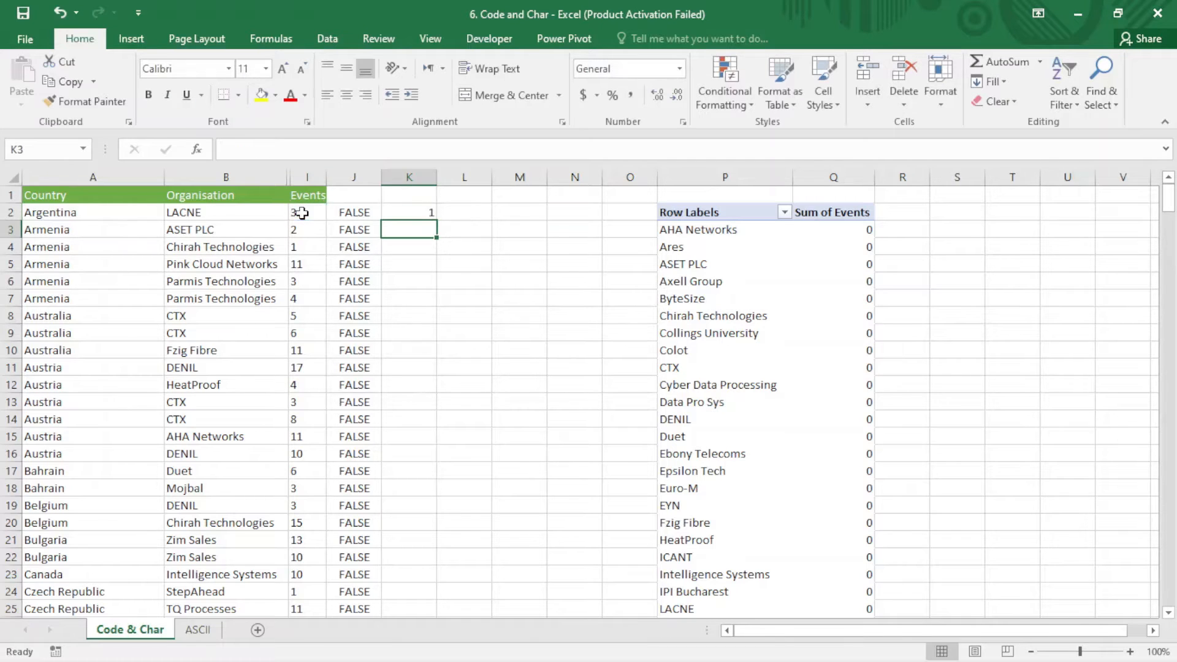
- Fill the LEN formula from K2 down column K and check the character counts of several rows
{"action": "left_click", "coordinate": [412, 212]}
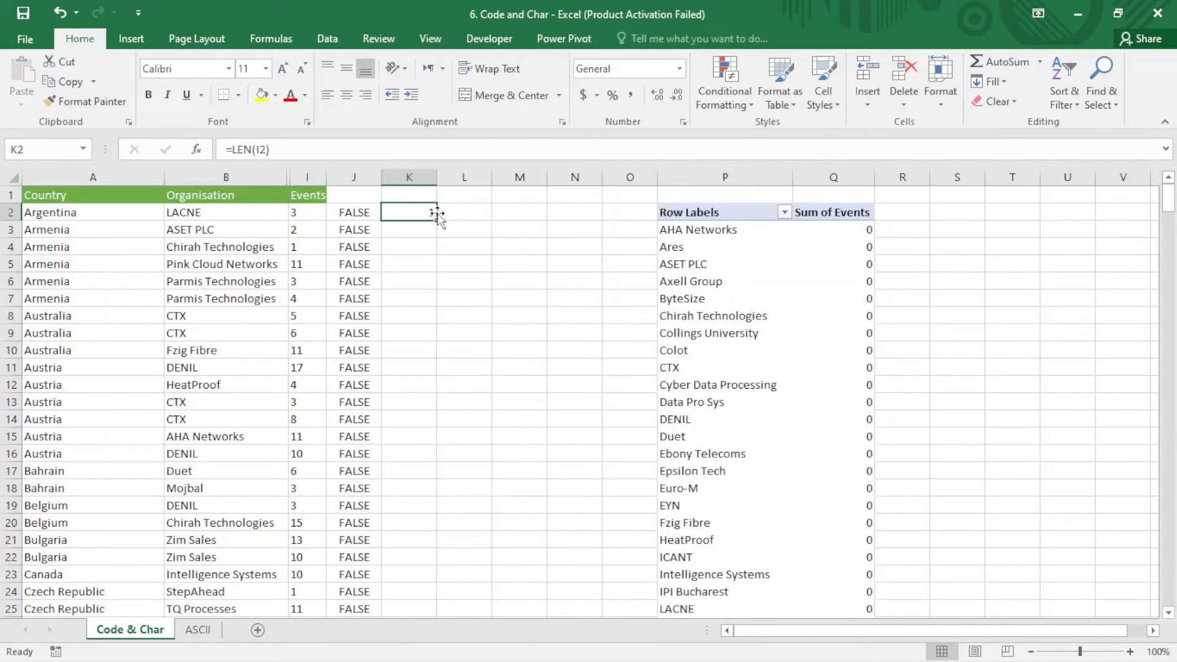
{"action": "double_click", "coordinate": [437, 219]}
{"action": "left_click", "coordinate": [406, 333]}
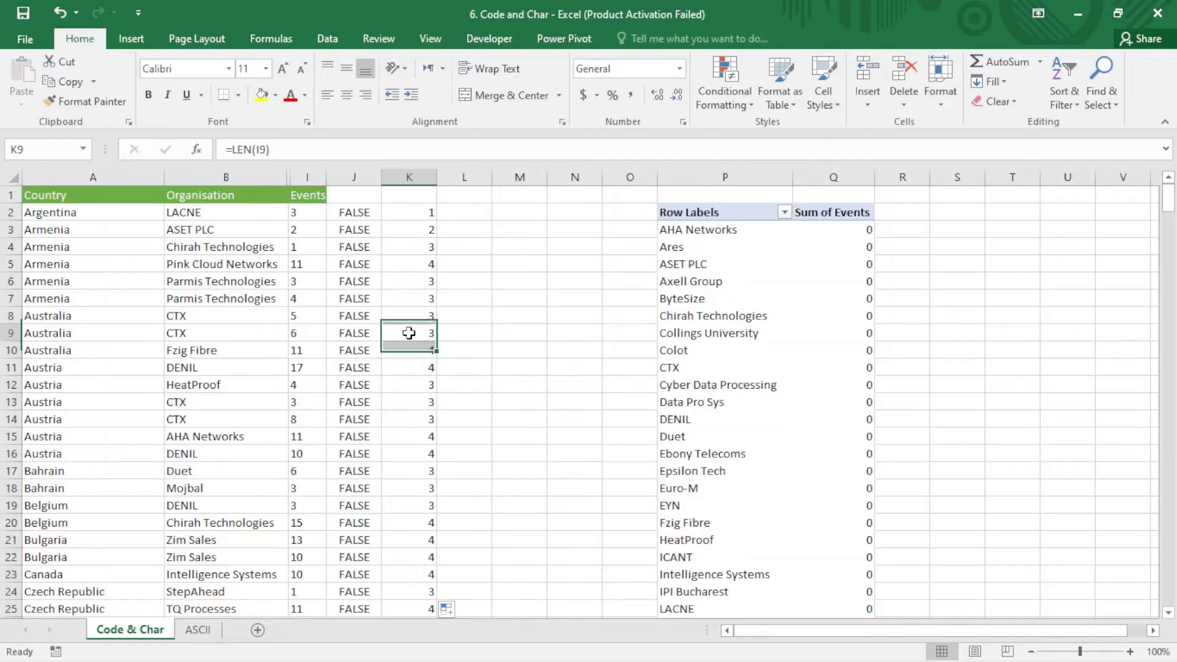
{"action": "left_click", "coordinate": [429, 264]}
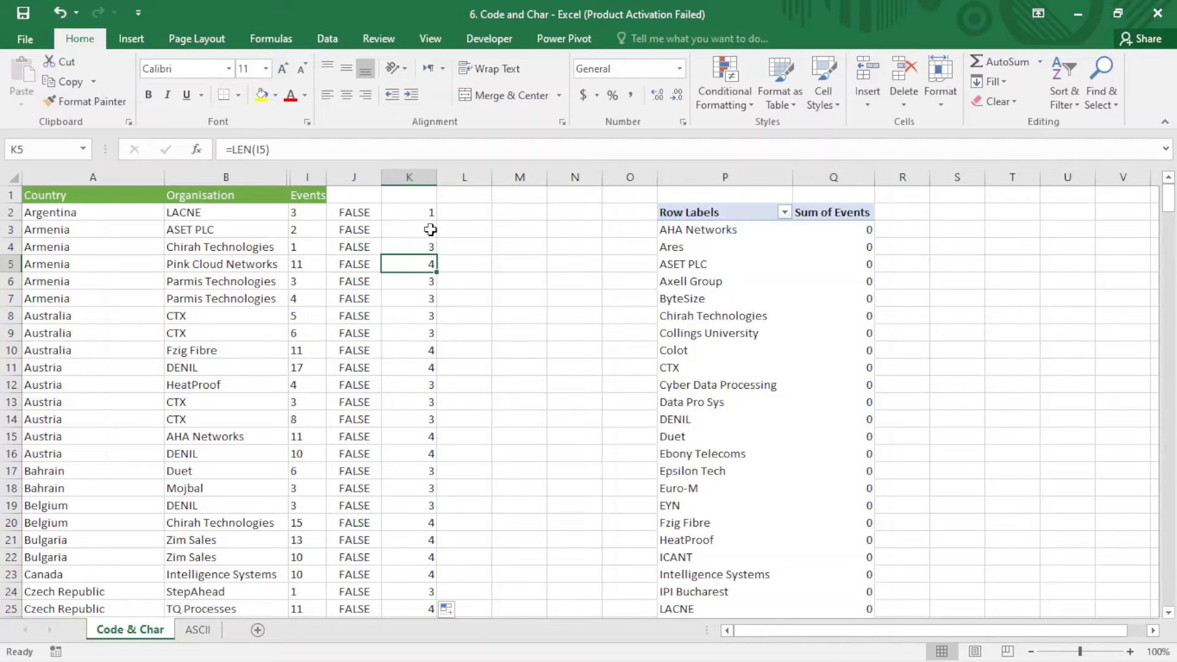
{"action": "left_click", "coordinate": [430, 229]}
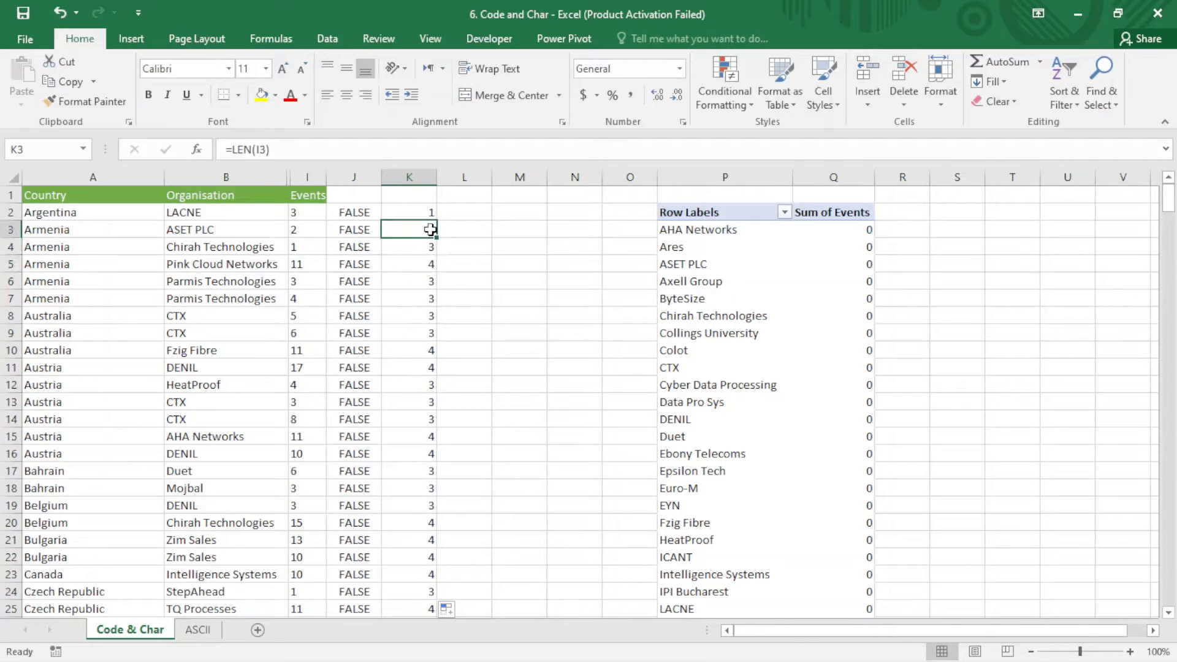
{"action": "left_click", "coordinate": [429, 281]}
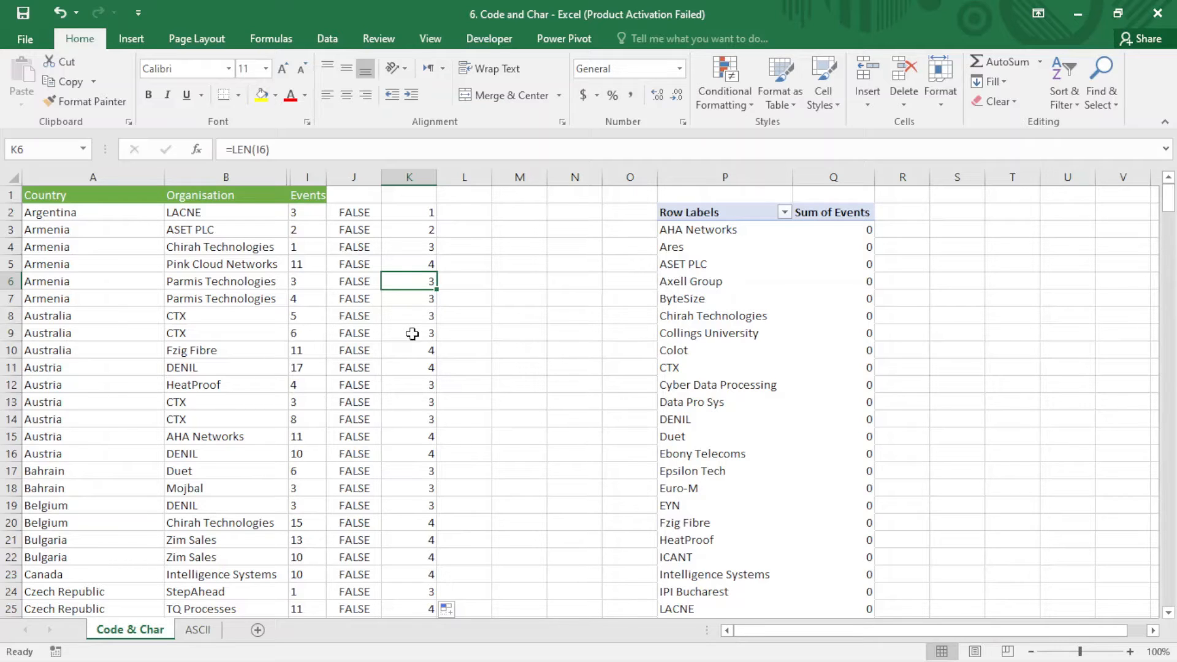
- Wrap the reference in Events cell I2 in TRIM so that the formula reads =TRIM(U!H2)
{"action": "left_click", "coordinate": [299, 213]}
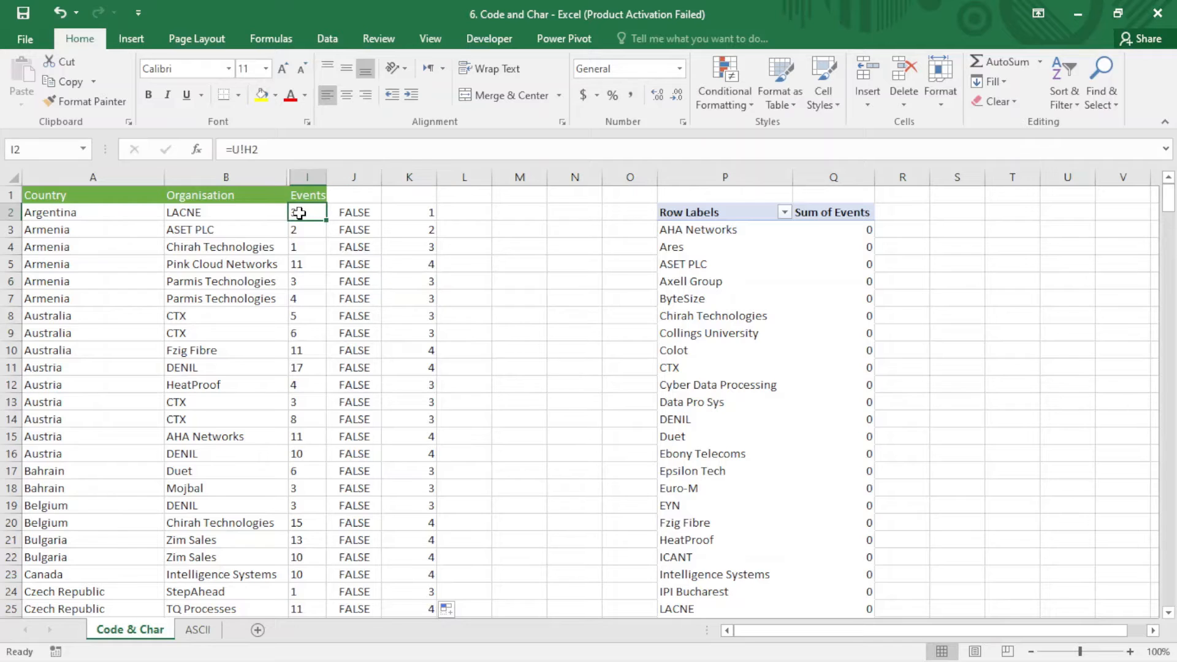
{"action": "double_click", "coordinate": [299, 213]}
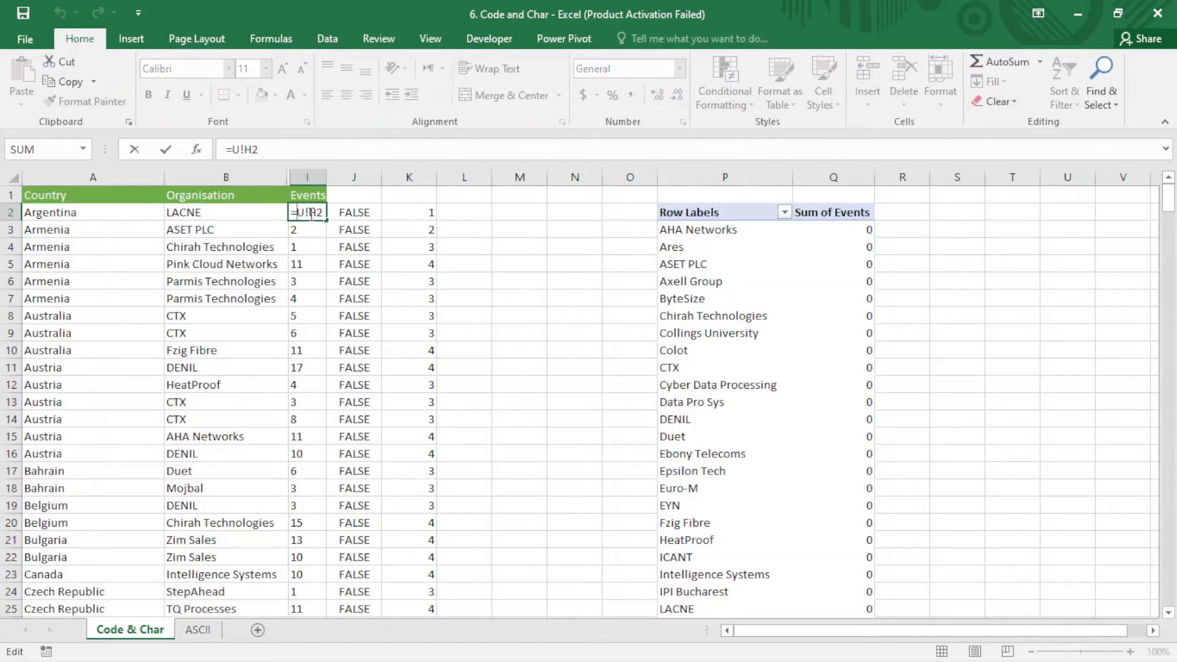
{"action": "type", "text": "trim"}
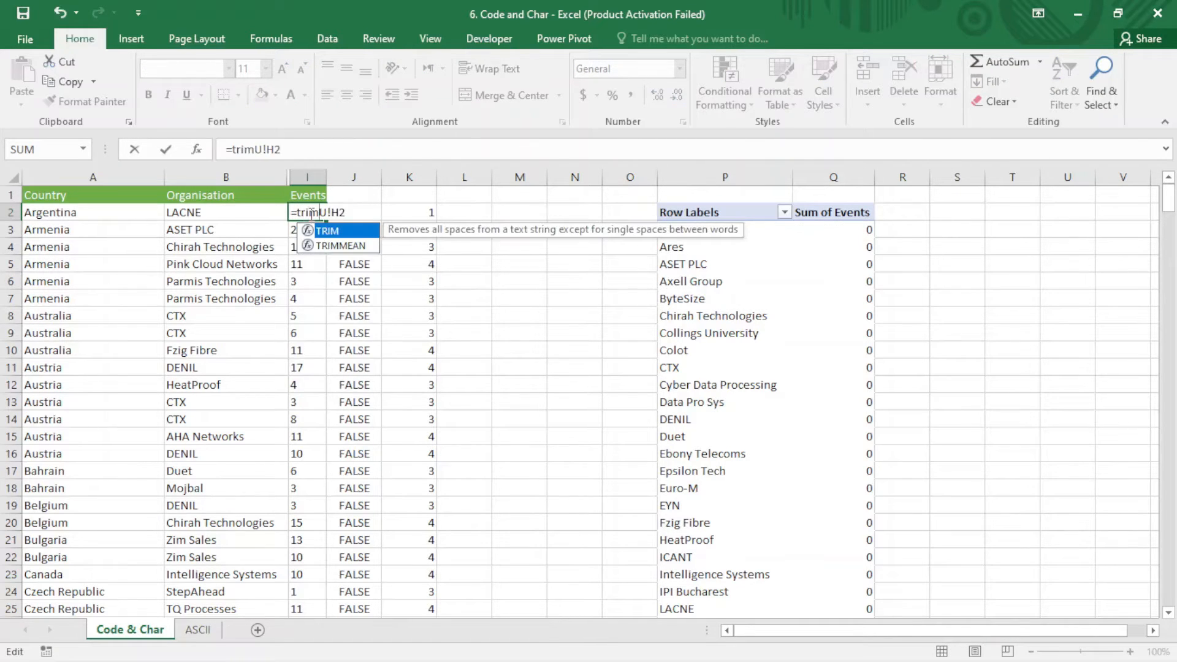
{"action": "key", "text": "Tab"}
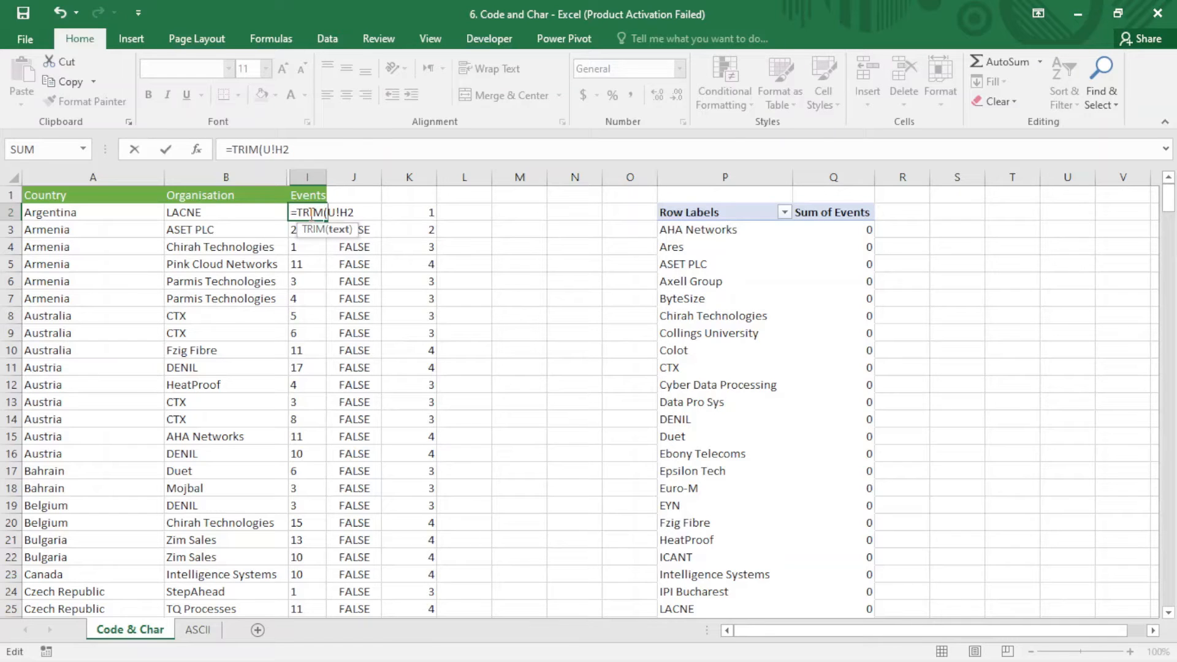
{"action": "left_click", "coordinate": [355, 212]}
{"action": "type", "text": ")"}
{"action": "key", "text": "Return"}
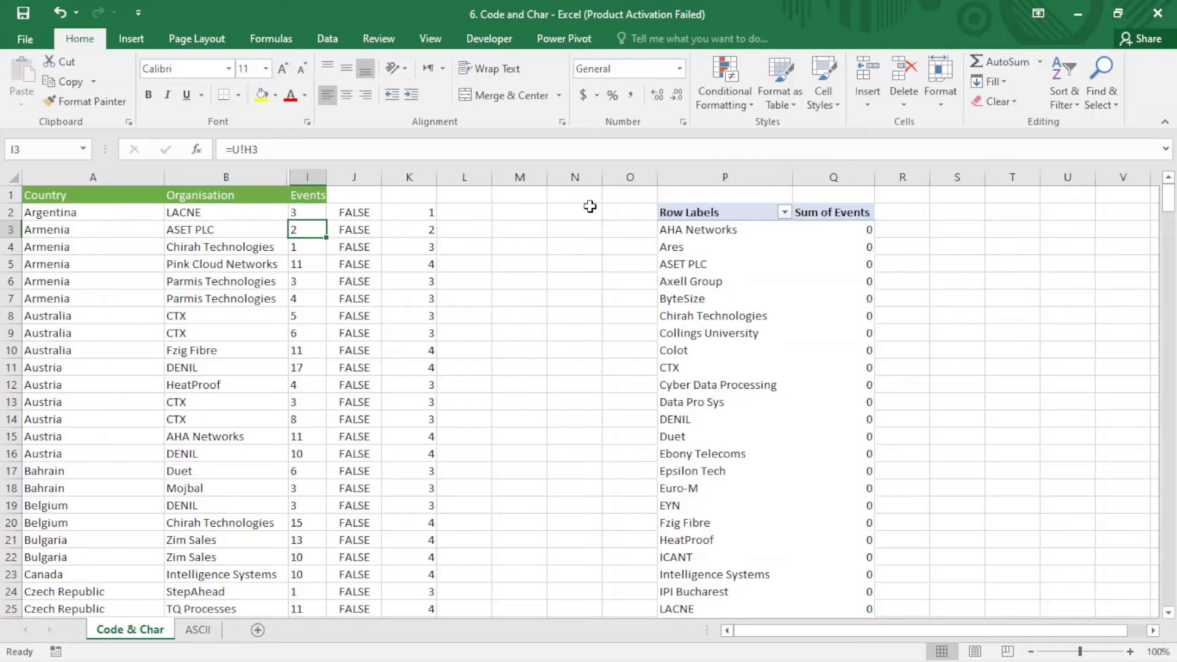
- Fill the TRIM formula from I2 down the Events column and check the character counts of several rows in column K
{"action": "left_click", "coordinate": [313, 210]}
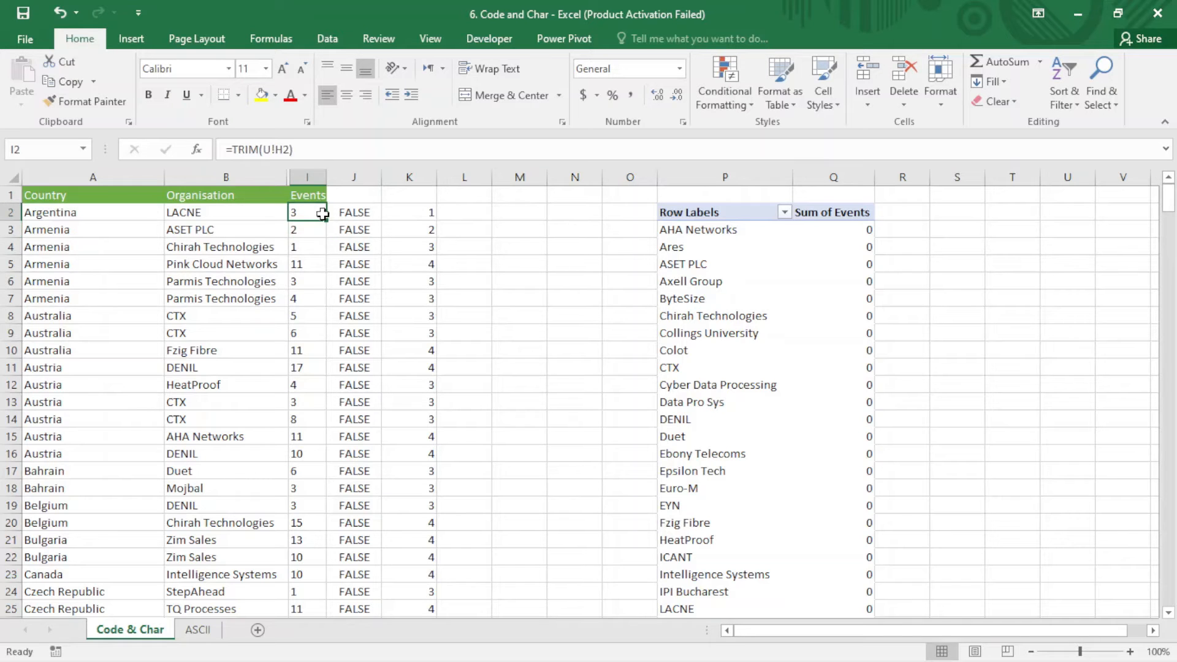
{"action": "double_click", "coordinate": [326, 221]}
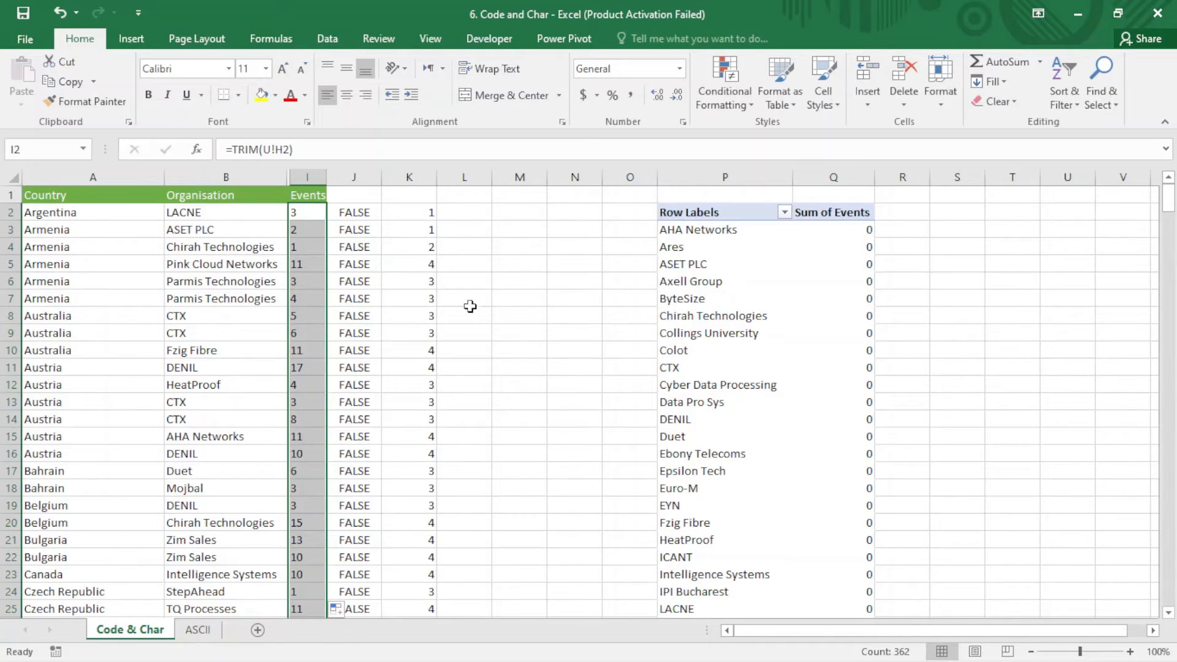
{"action": "left_click", "coordinate": [425, 264]}
{"action": "left_click", "coordinate": [423, 279]}
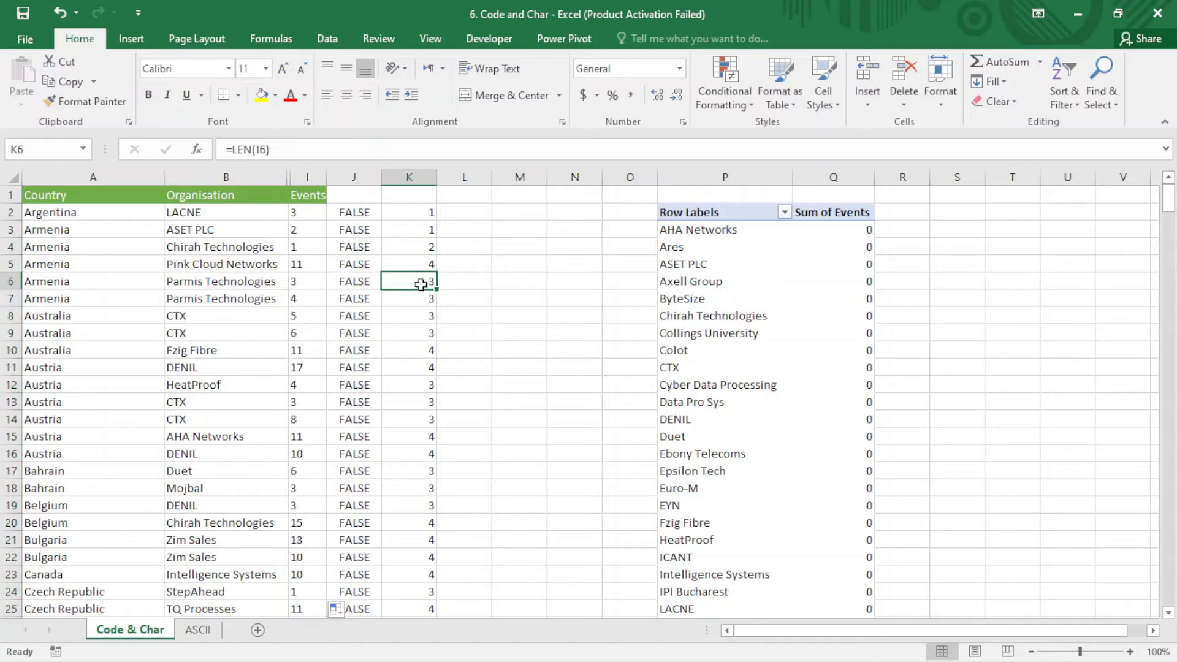
{"action": "left_click", "coordinate": [426, 228]}
{"action": "left_click", "coordinate": [426, 211]}
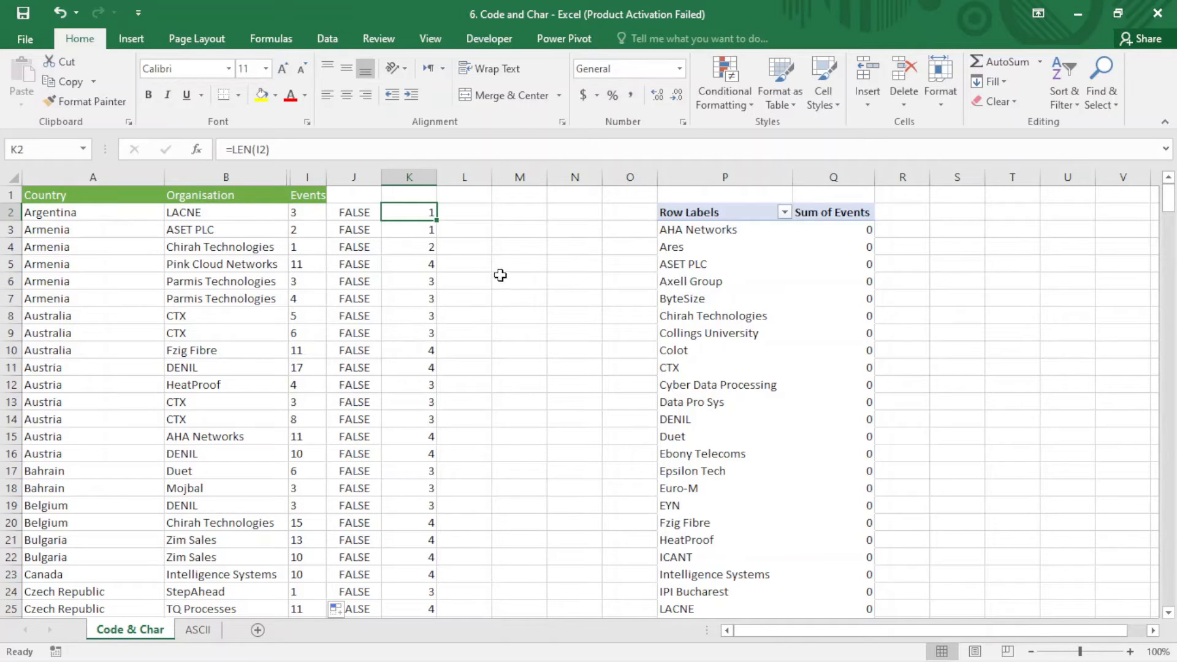
- Enter =CODE(RIGHT(I2,1)) in cell L2 to get the character code of the last character in the first Events value
{"action": "left_click", "coordinate": [480, 219]}
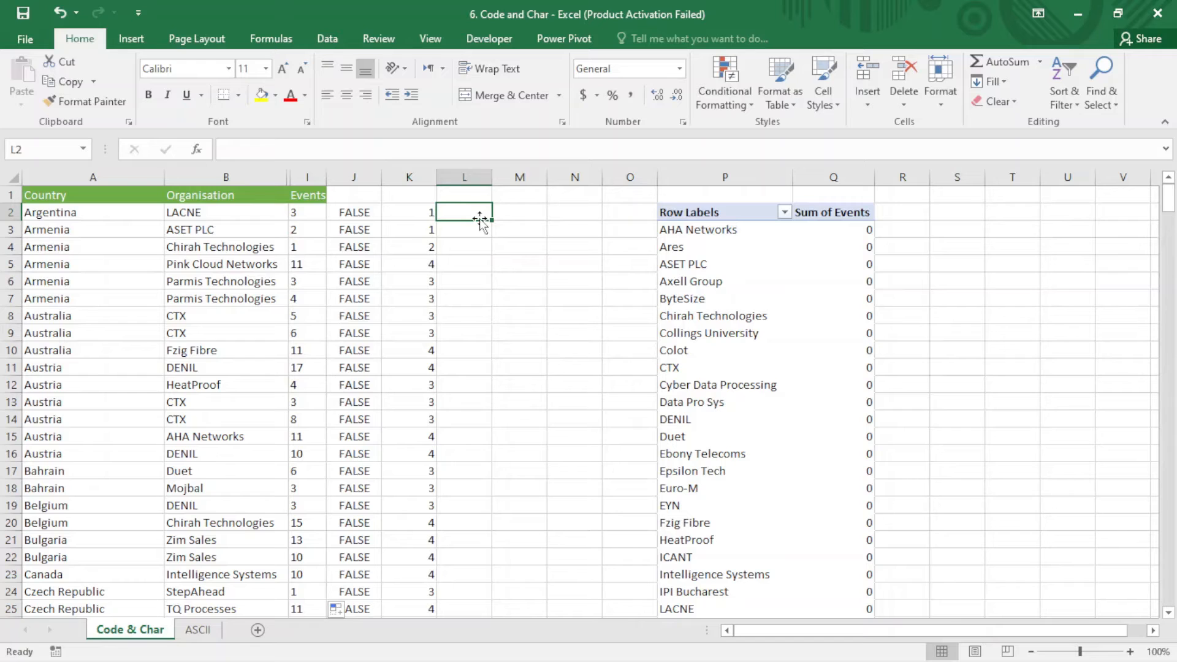
{"action": "type", "text": "="}
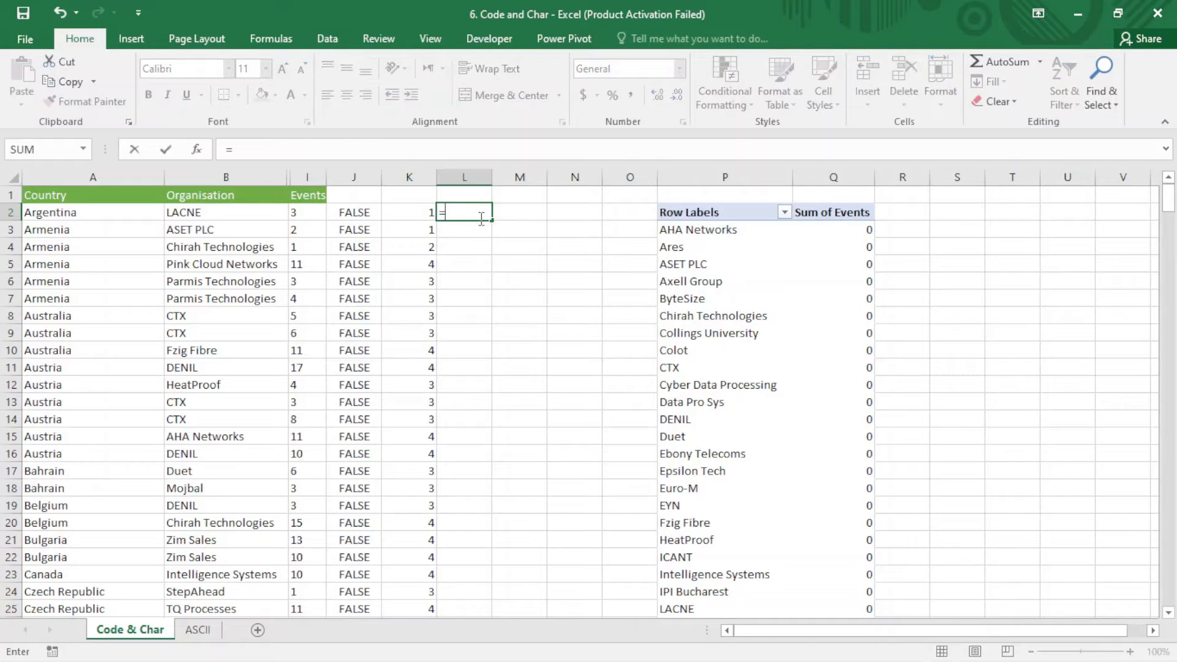
{"action": "type", "text": "co"}
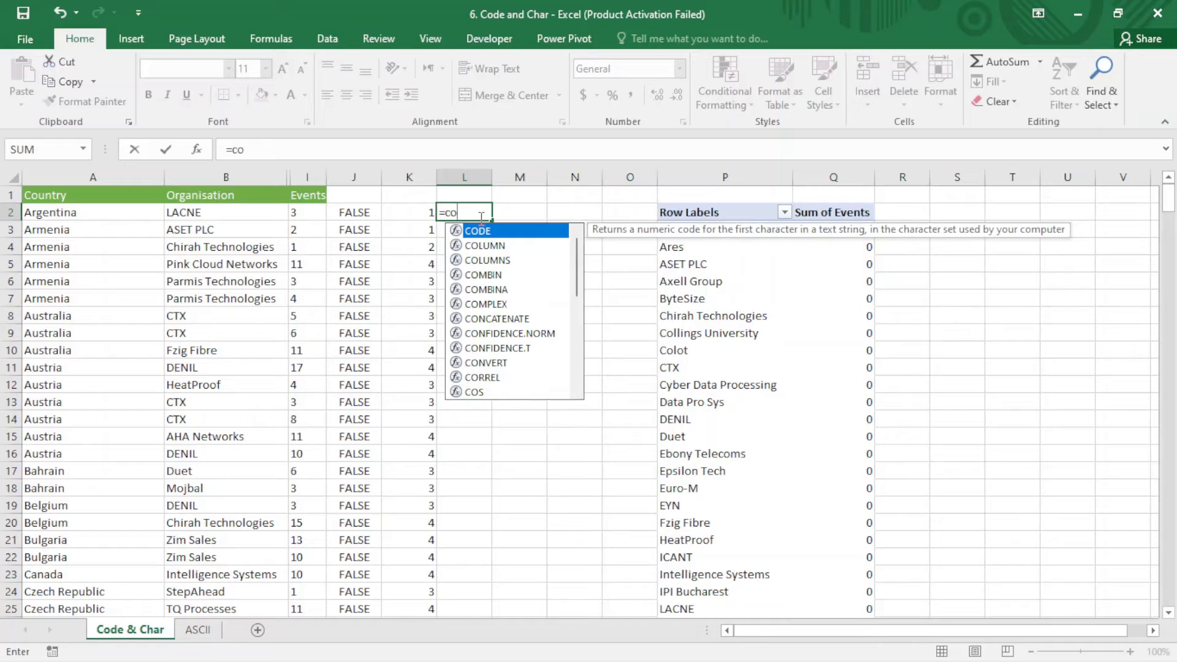
{"action": "key", "text": "Tab"}
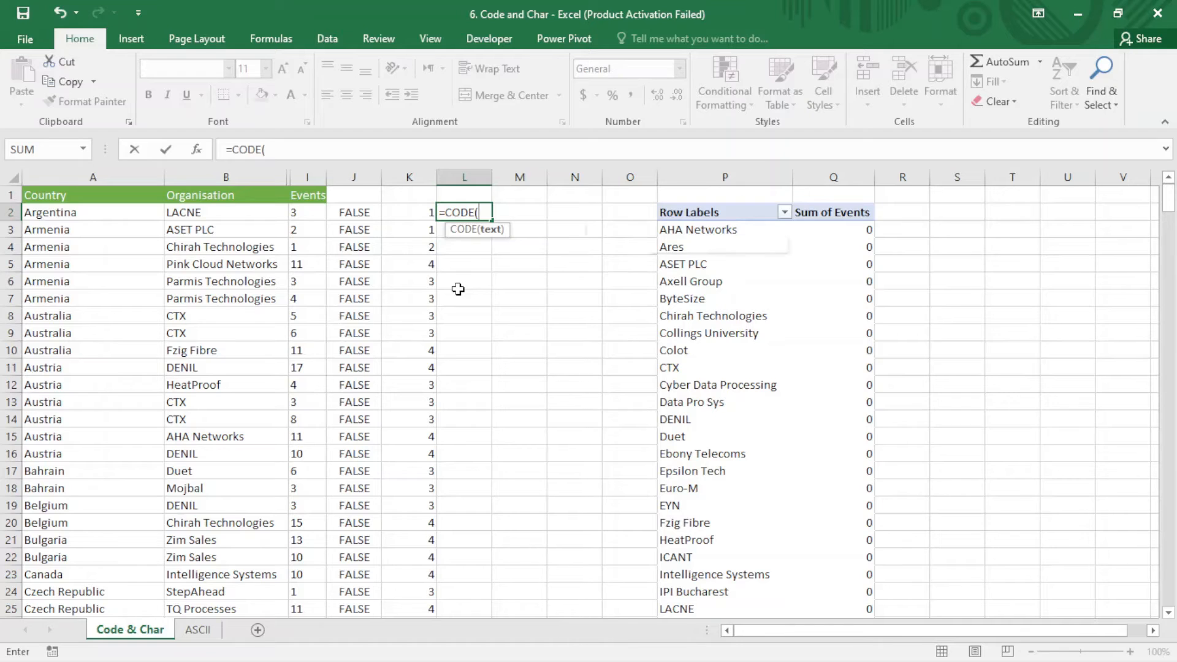
{"action": "type", "text": "ri"}
{"action": "key", "text": "Tab"}
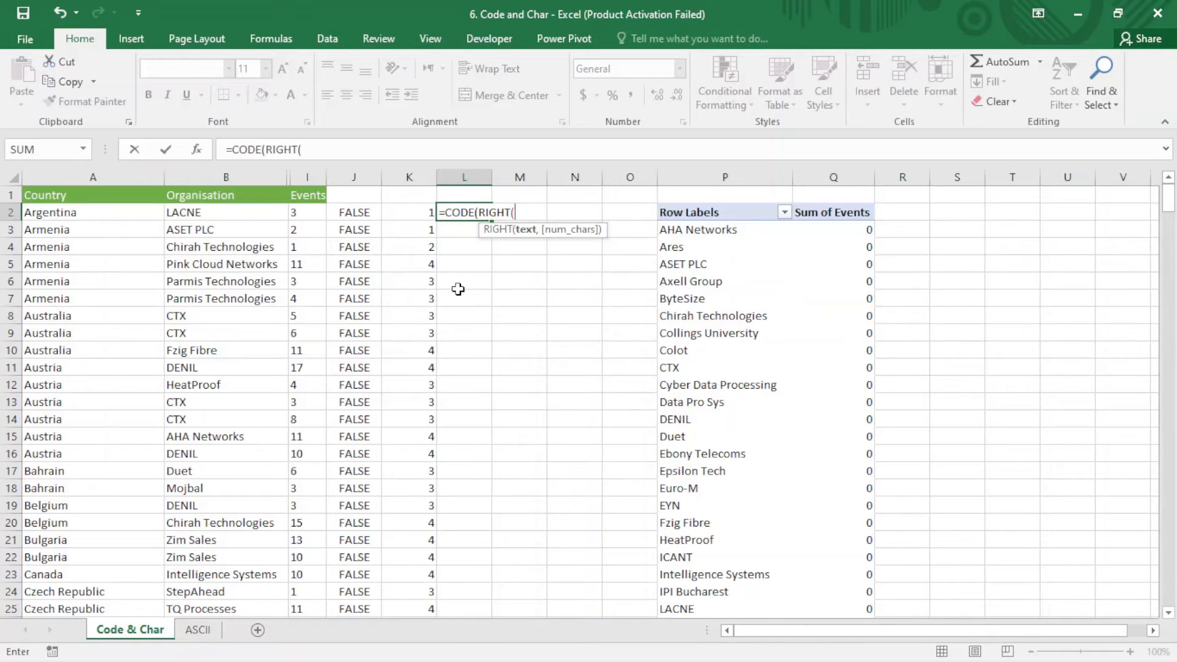
{"action": "left_click", "coordinate": [304, 211]}
{"action": "type", "text": ","}
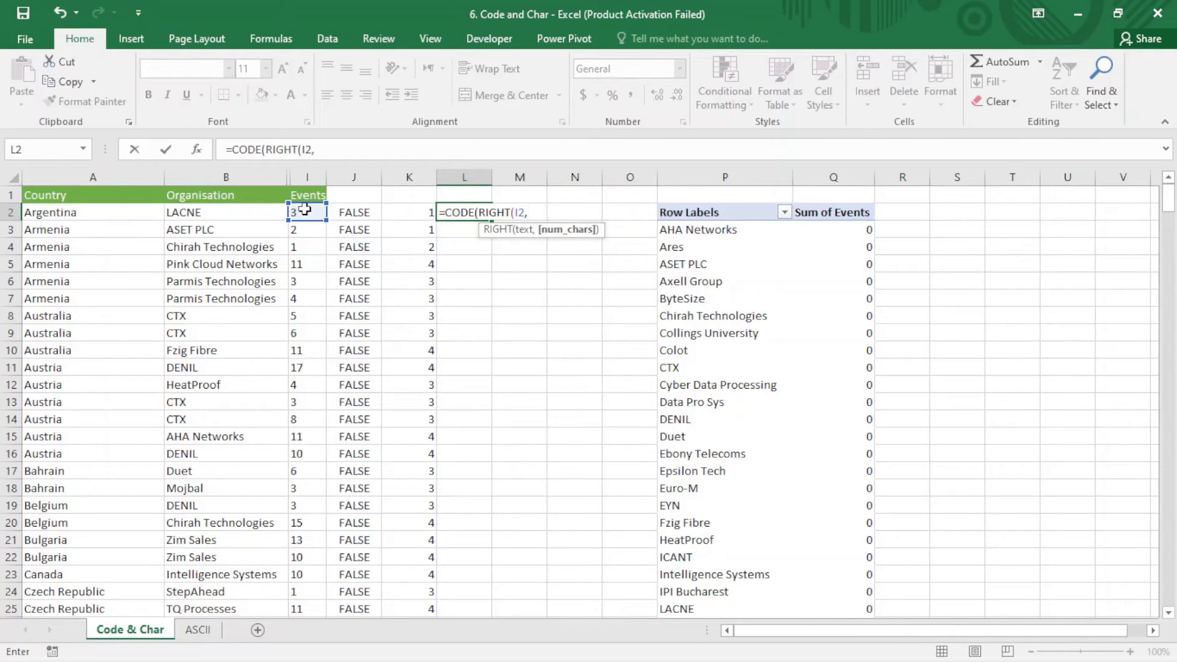
{"action": "type", "text": "1))"}
{"action": "key", "text": "Return"}
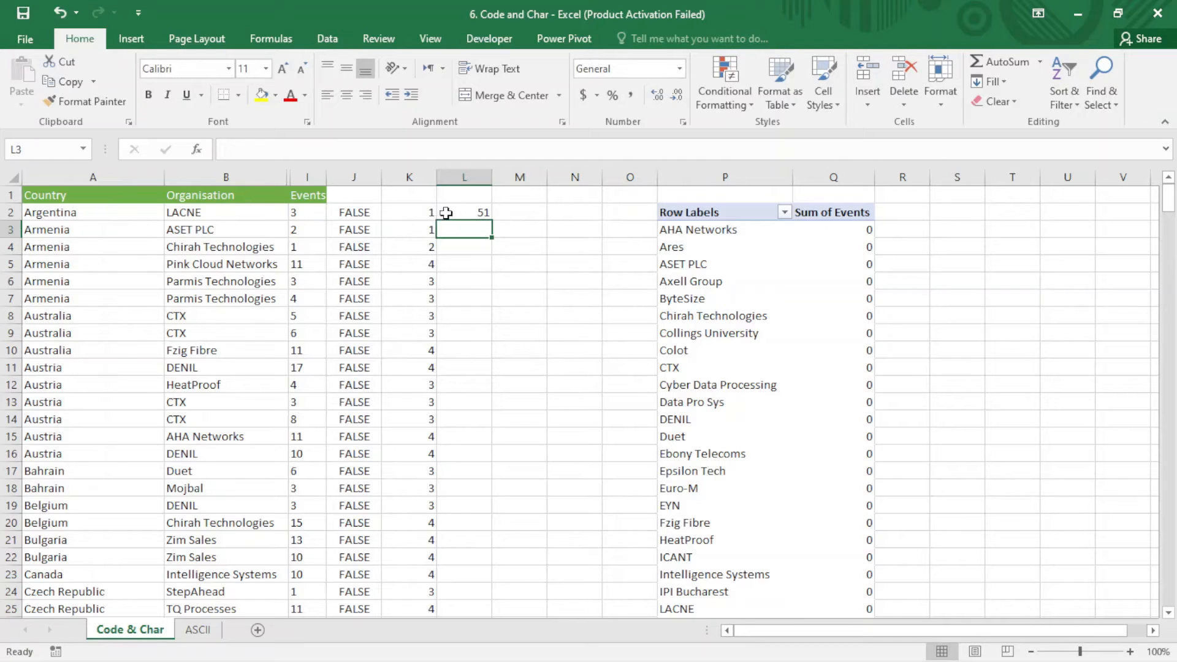
- Fill the CODE formula from L2 down column L for all data rows
{"action": "left_click", "coordinate": [469, 215]}
{"action": "double_click", "coordinate": [493, 218]}
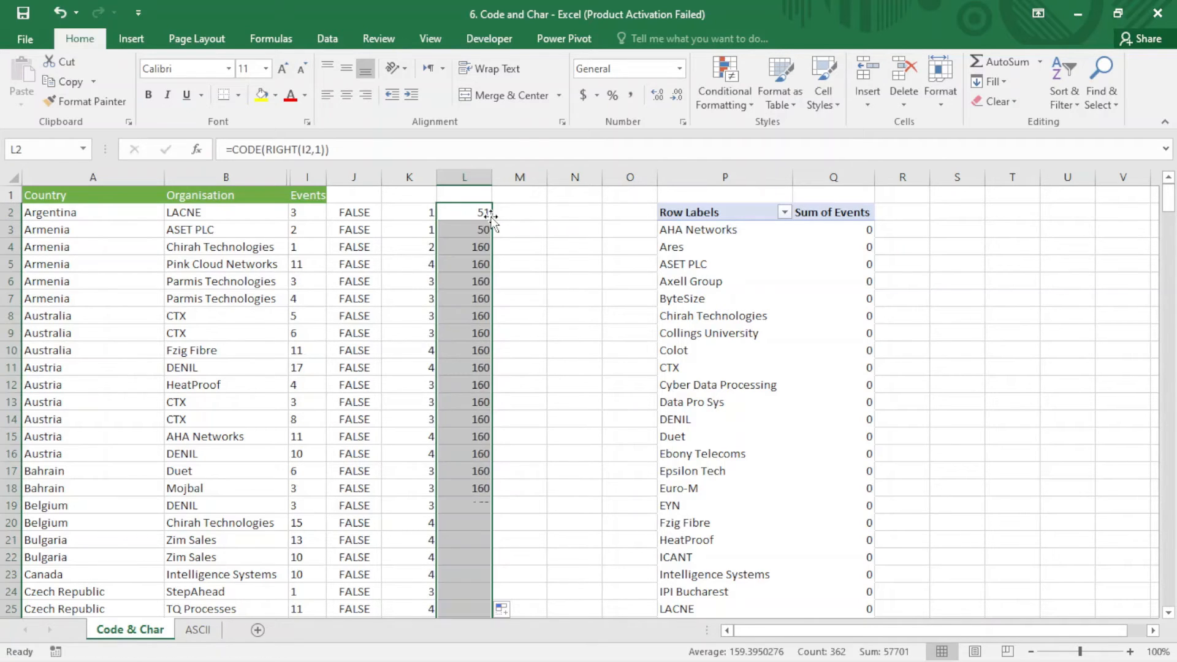
{"action": "left_click", "coordinate": [467, 218]}
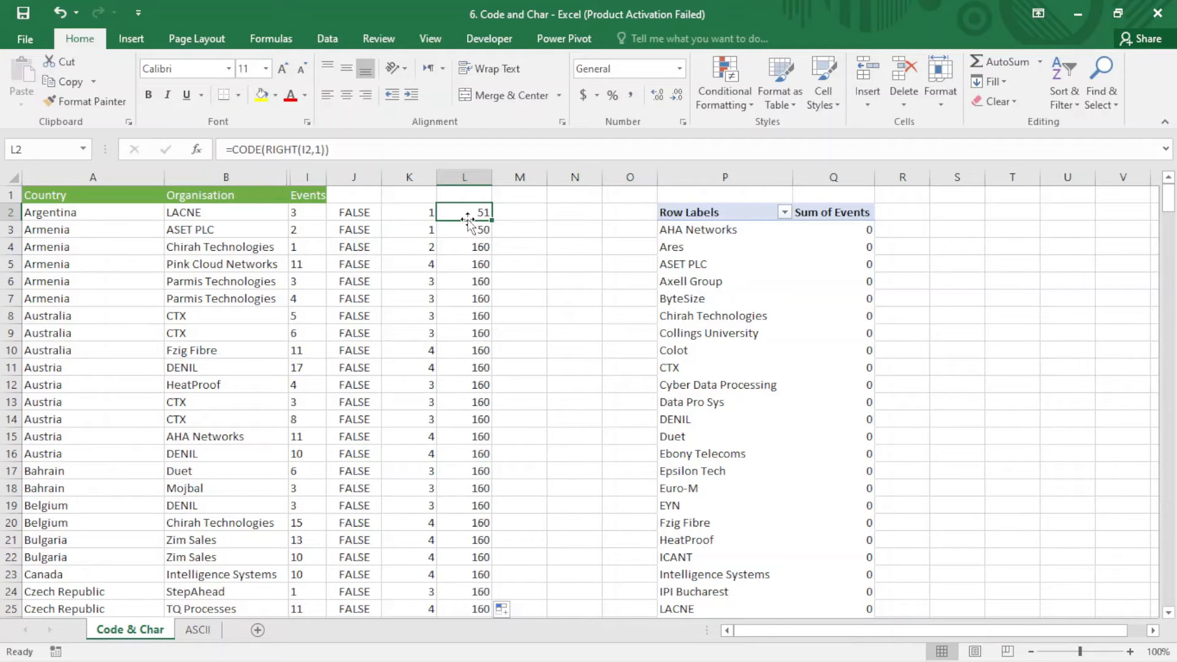
- Look up character code 160 in the ASCII sheet's reference table, then return to the Code & Char sheet
{"action": "left_click", "coordinate": [208, 636]}
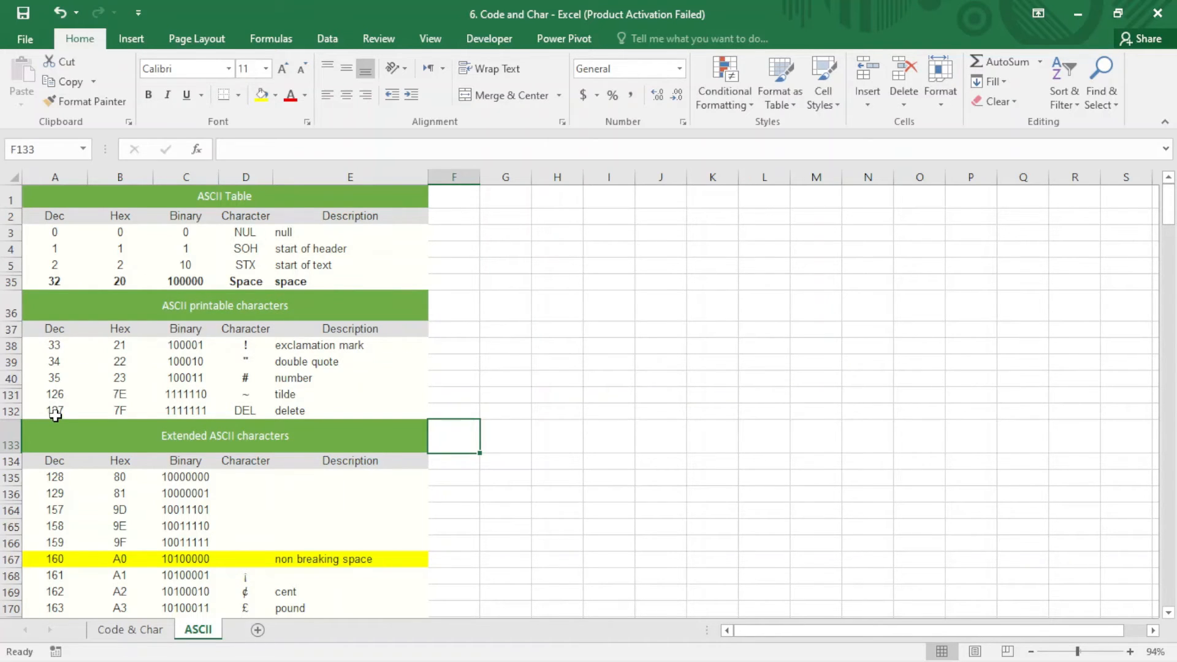
{"action": "left_click", "coordinate": [132, 628]}
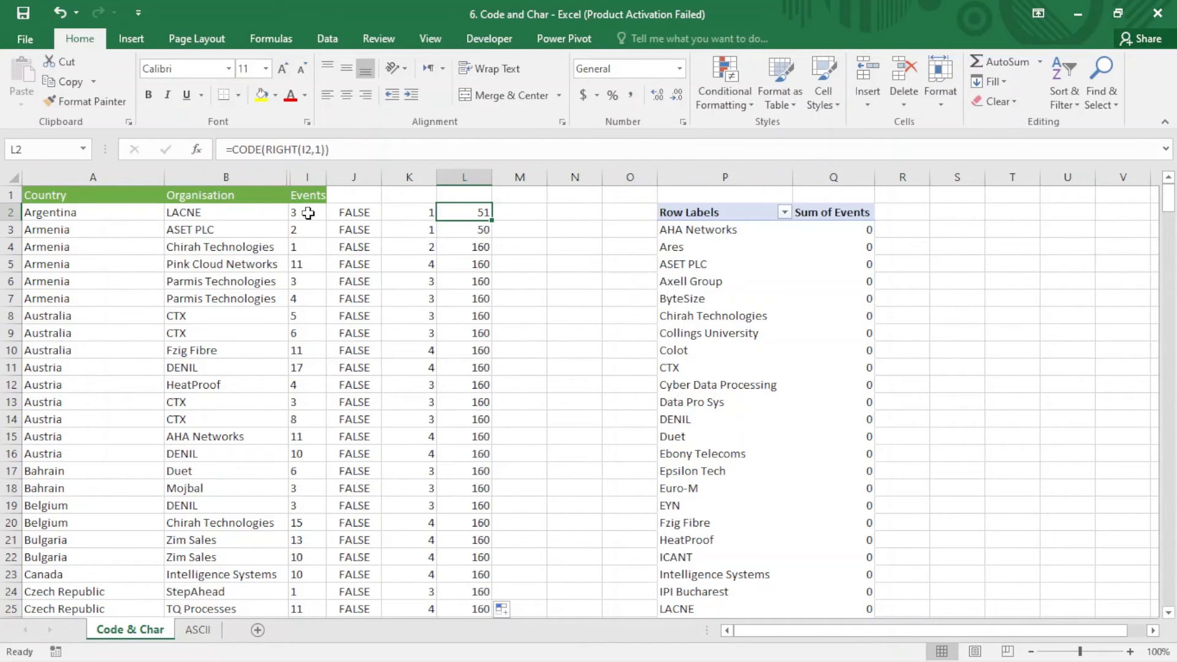
{"action": "left_click", "coordinate": [197, 629]}
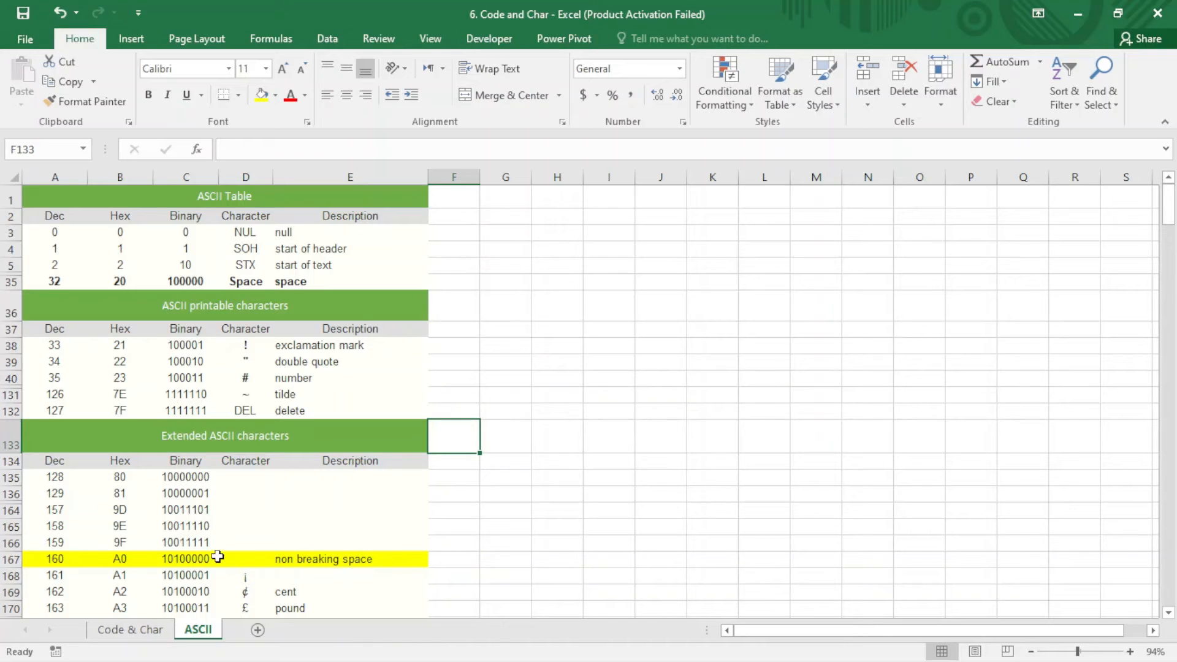
{"action": "left_click", "coordinate": [192, 557]}
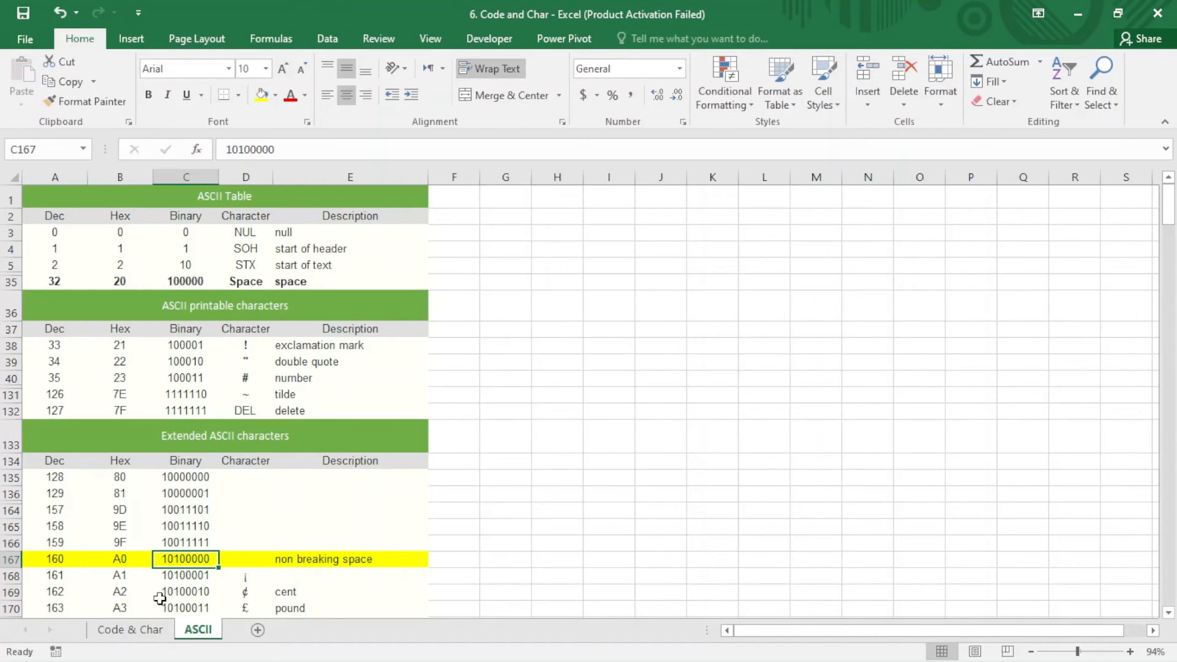
{"action": "left_click", "coordinate": [130, 631]}
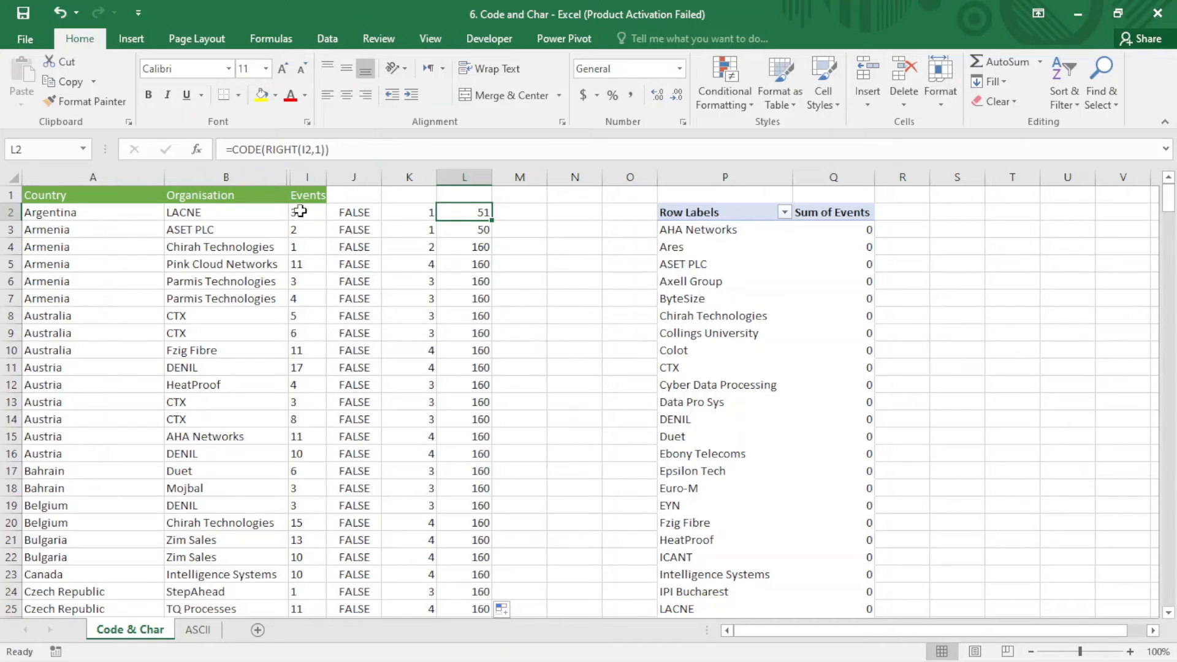
- Wrap the TRIM formula in Events cell I2 in SUBSTITUTE so that it reads =SUBSTITUTE(TRIM(U!H2),CHAR(160),"")
{"action": "double_click", "coordinate": [318, 212]}
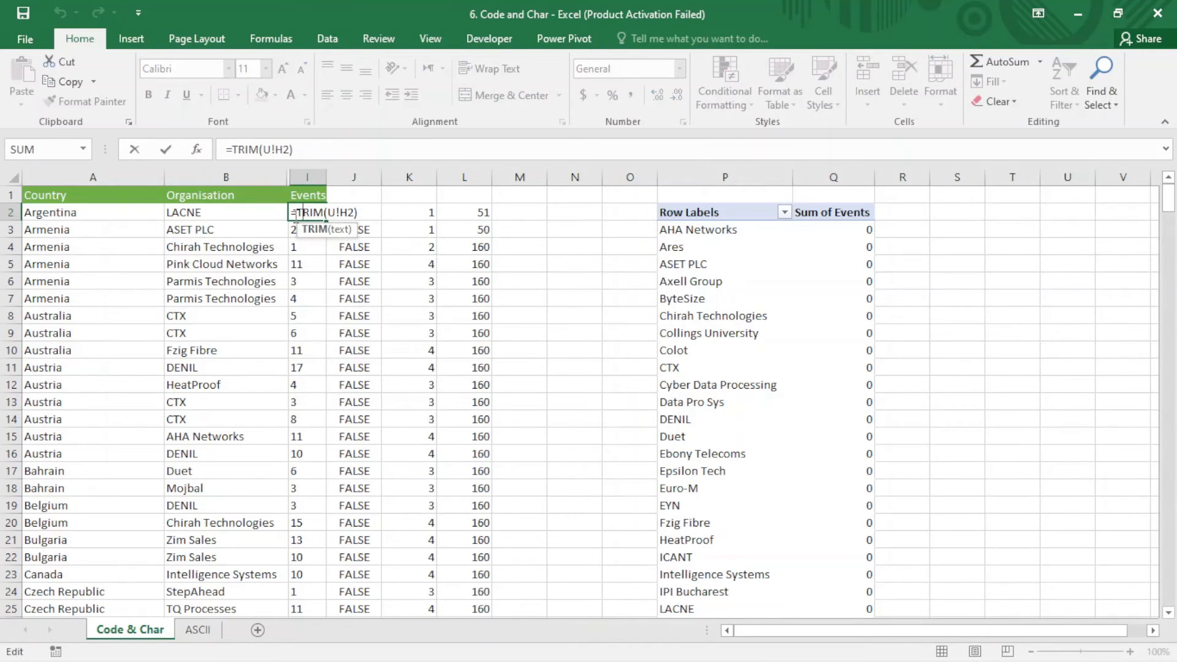
{"action": "key", "text": "Left"}
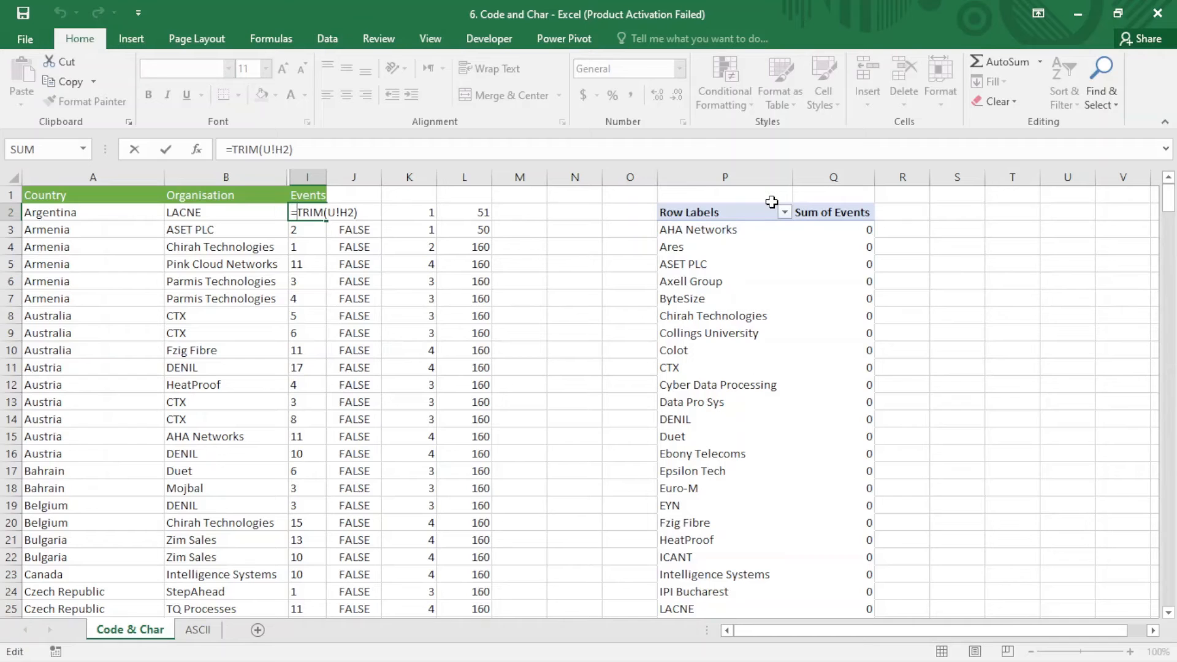
{"action": "type", "text": "S"}
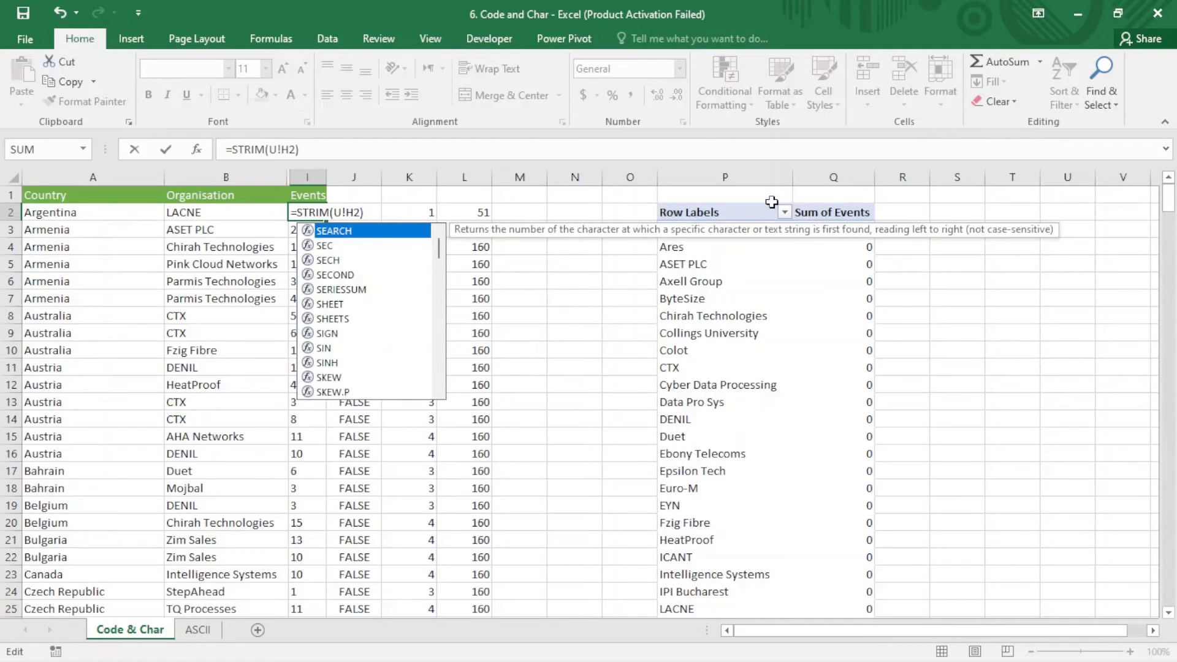
{"action": "type", "text": "ub"}
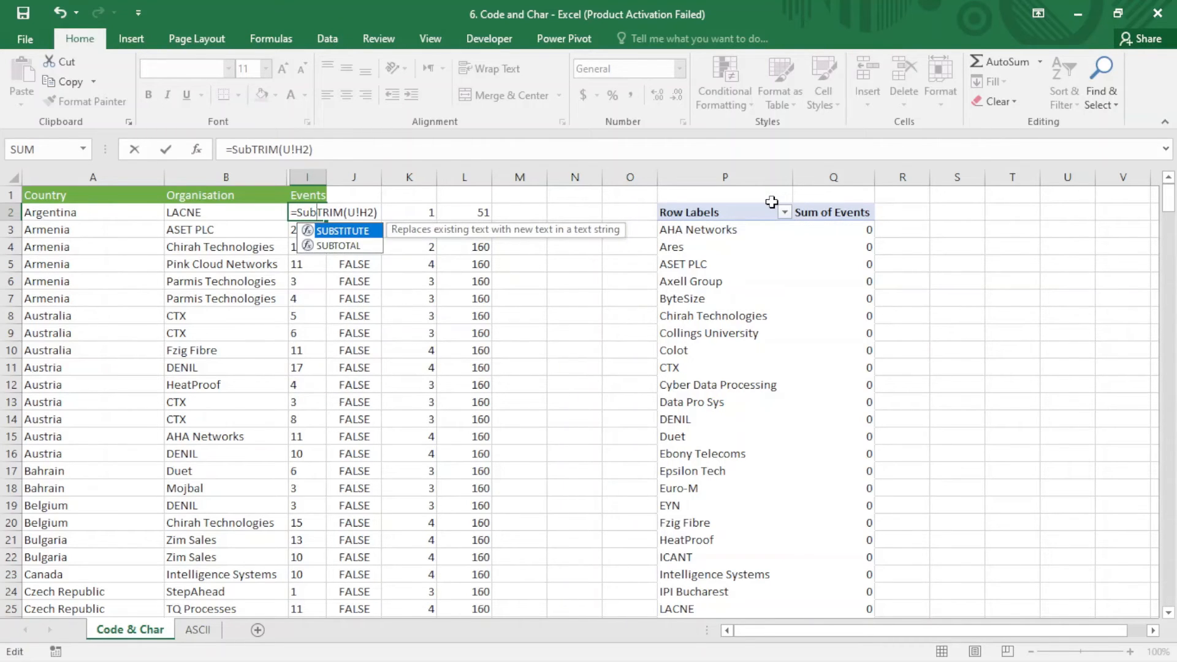
{"action": "key", "text": "Tab"}
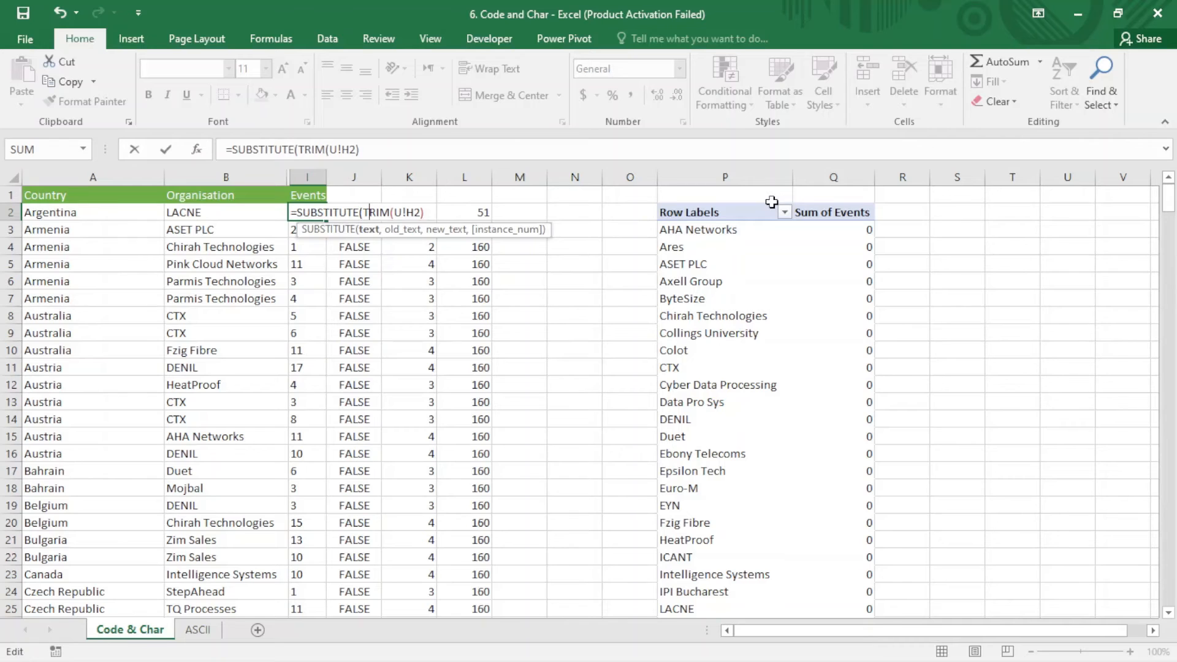
{"action": "key", "text": "Right"}
{"action": "key", "text": "Right"}
{"action": "key", "text": "Right"}
{"action": "key", "text": "Right"}
{"action": "key", "text": "Right"}
{"action": "key", "text": "Right"}
{"action": "key", "text": "Right"}
{"action": "key", "text": "Right"}
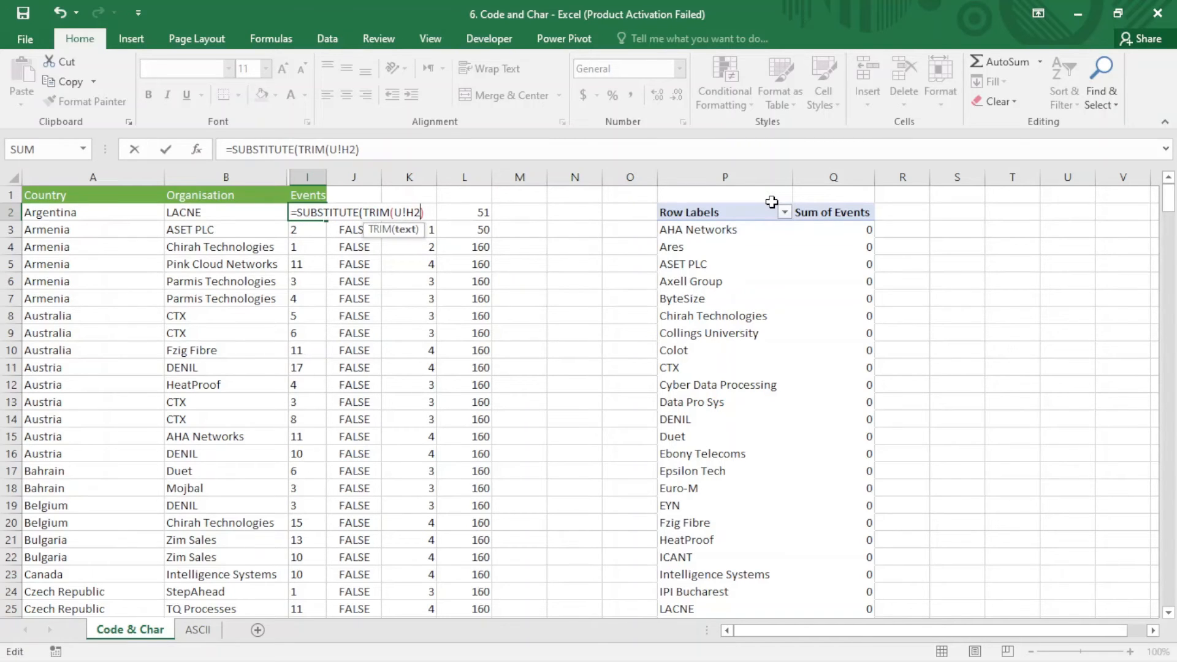
{"action": "key", "text": "Right"}
{"action": "type", "text": ","}
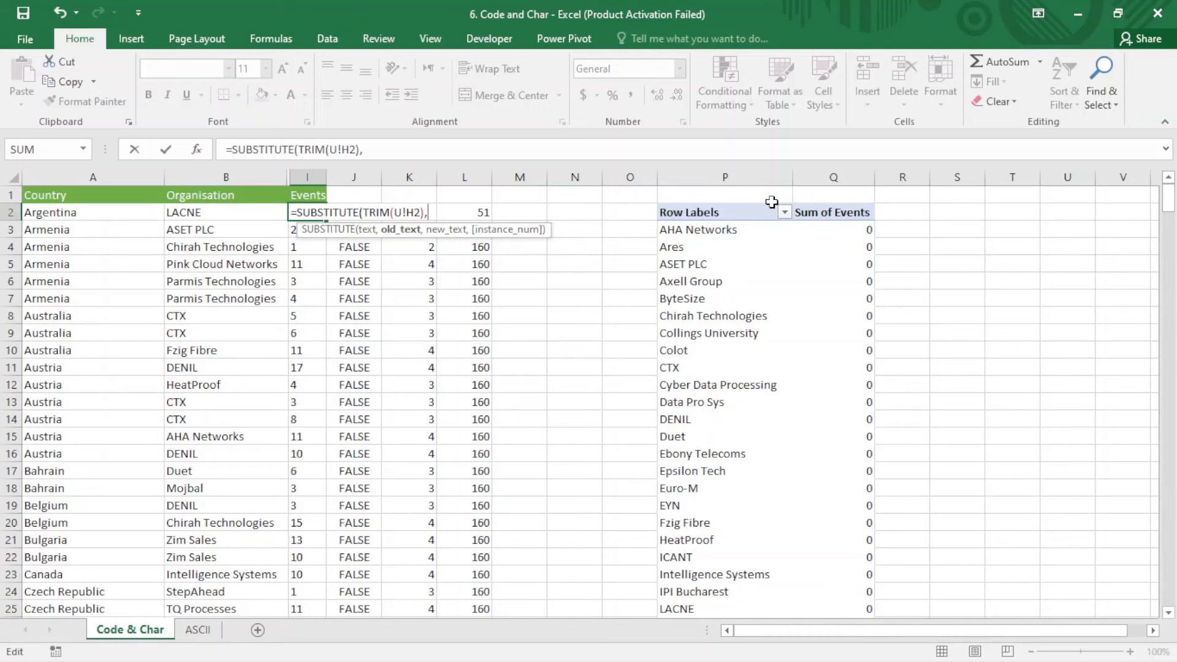
{"action": "type", "text": "Cha"}
{"action": "key", "text": "Tab"}
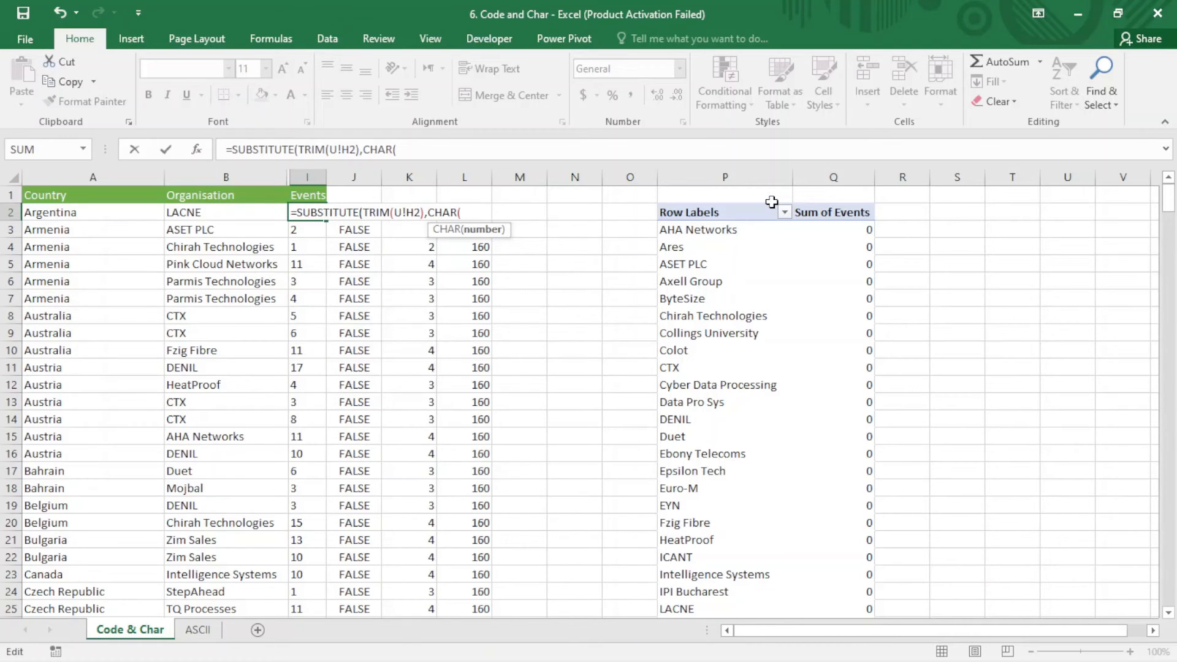
{"action": "type", "text": "160),"}
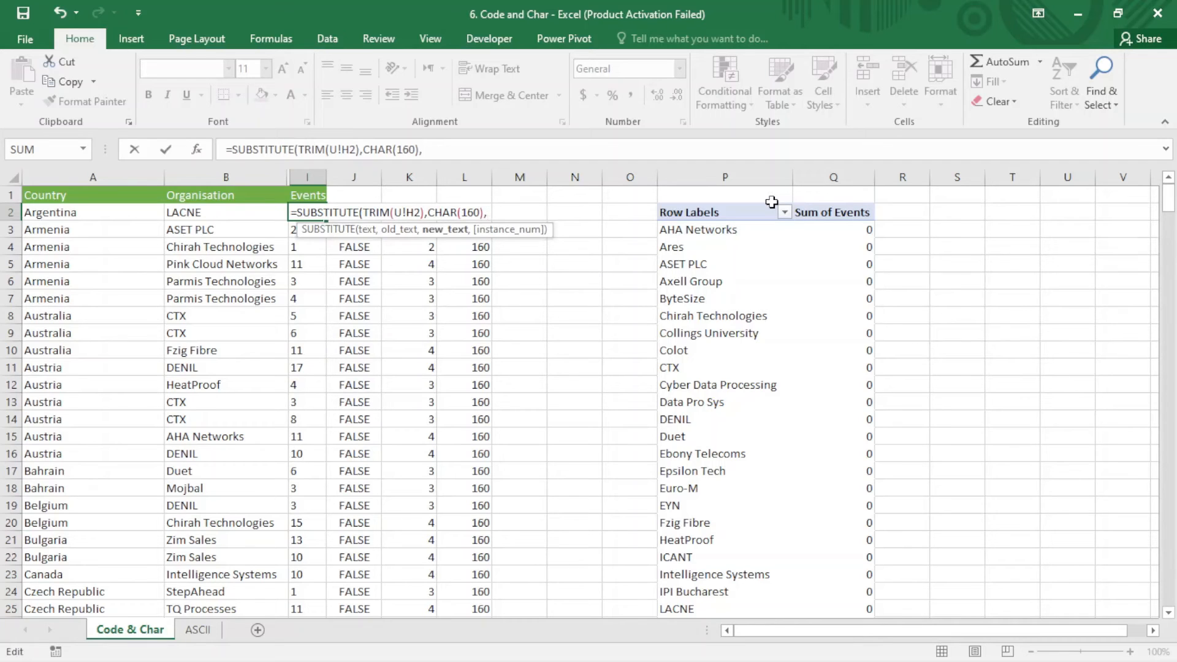
{"action": "type", "text": "\"\")"}
{"action": "key", "text": "Return"}
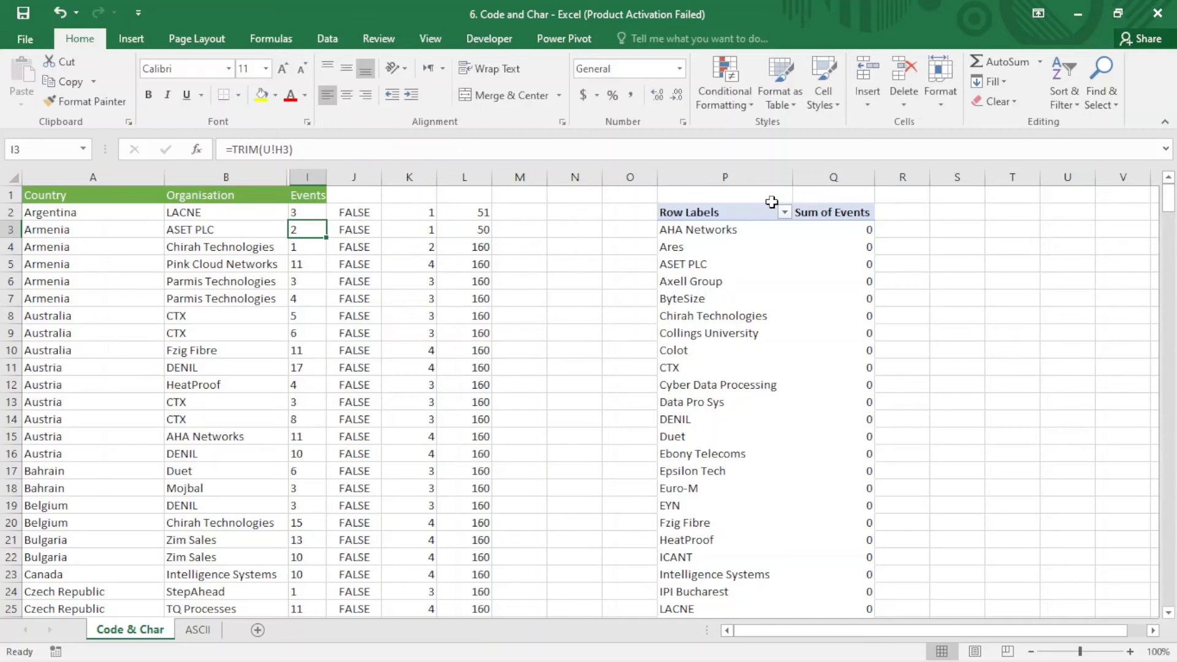
- Fill the SUBSTITUTE formula from I2 down the Events column and check the last-character codes of several rows in column L
{"action": "left_click", "coordinate": [316, 216]}
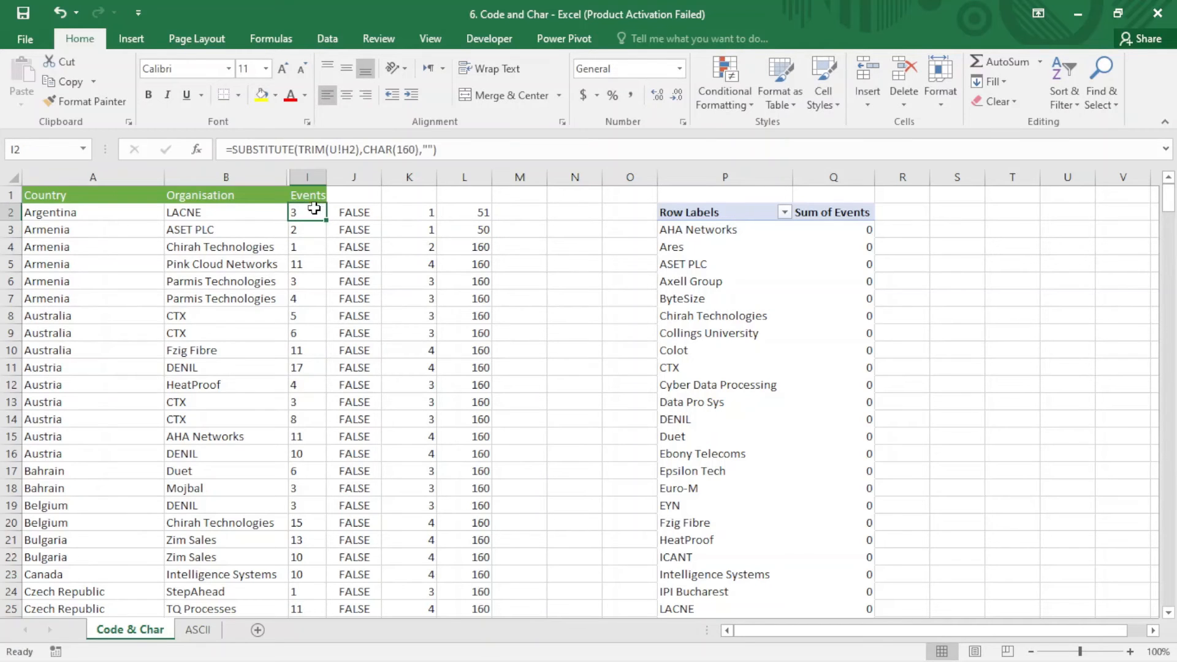
{"action": "double_click", "coordinate": [324, 219]}
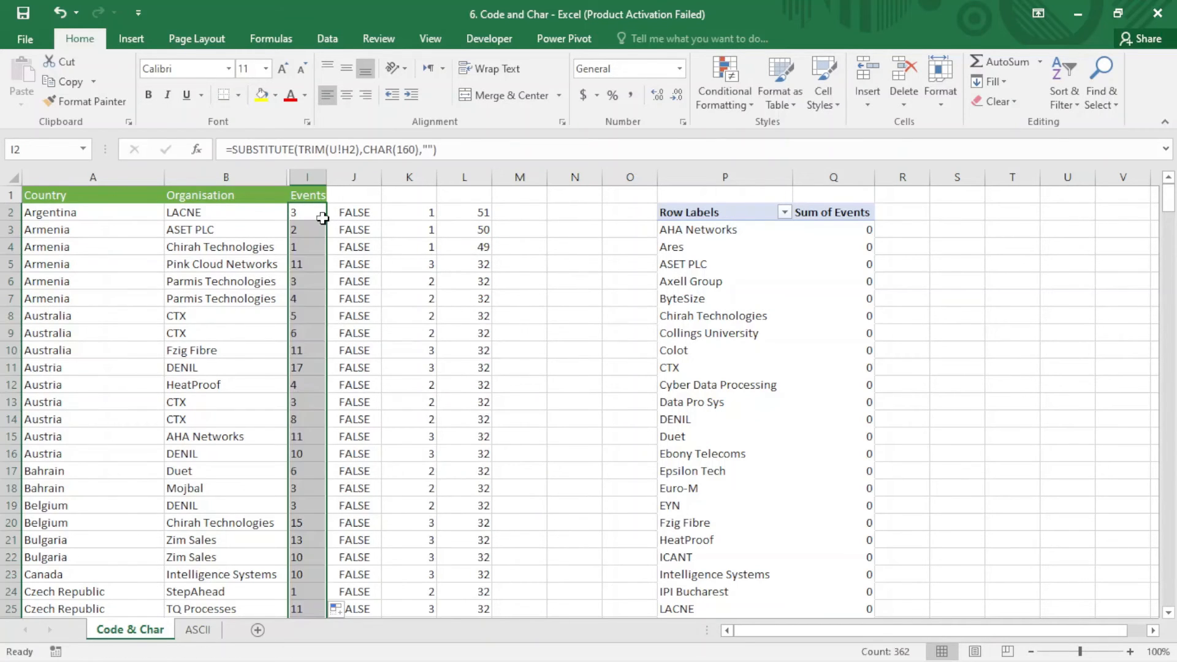
{"action": "left_click", "coordinate": [483, 294]}
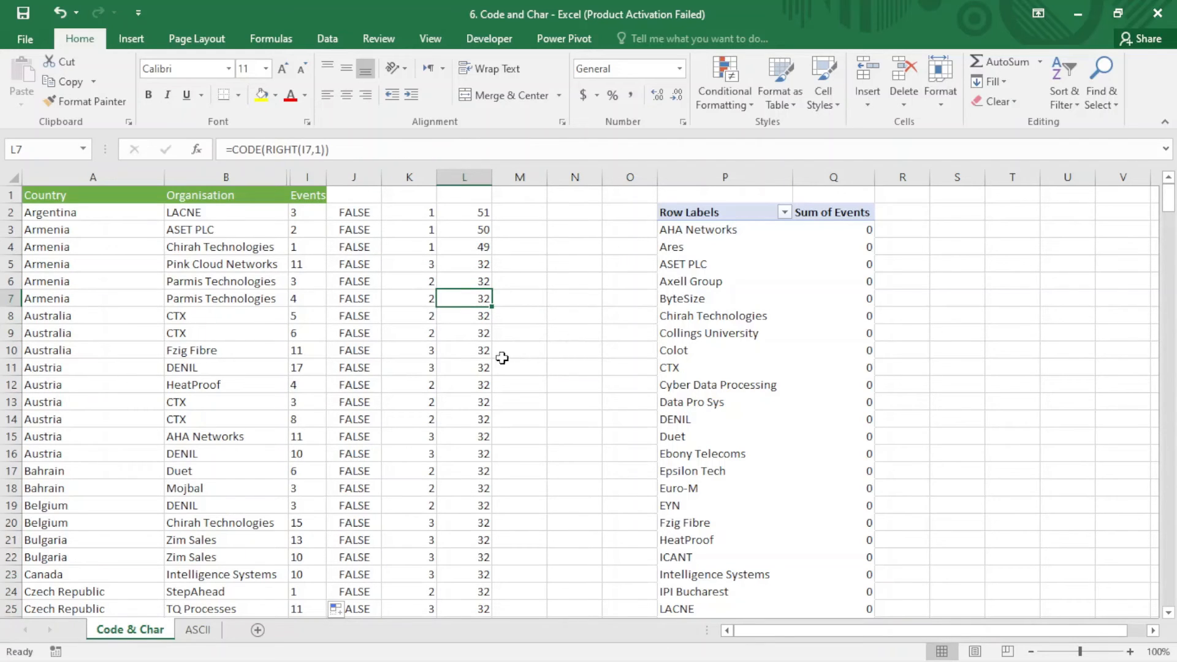
{"action": "left_click", "coordinate": [482, 366]}
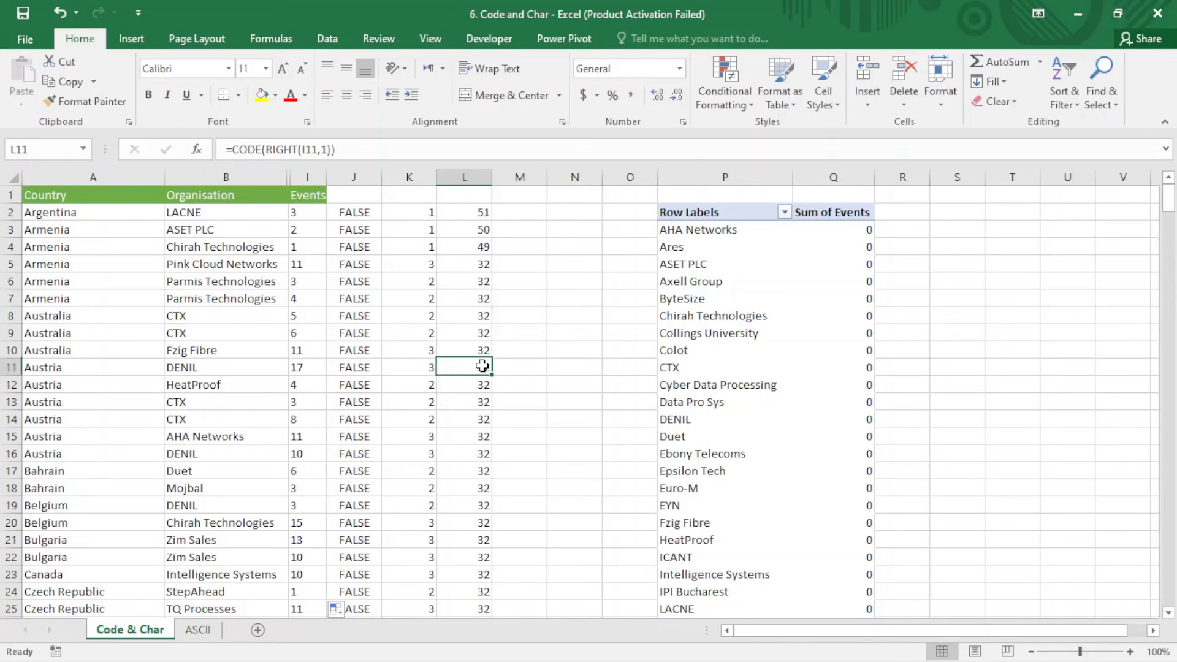
{"action": "left_click", "coordinate": [482, 421]}
- Wrap the Events formula in I2 in an outer TRIM so that it reads =TRIM(SUBSTITUTE(TRIM(U!H2),CHAR(160),""))
{"action": "left_click", "coordinate": [315, 215]}
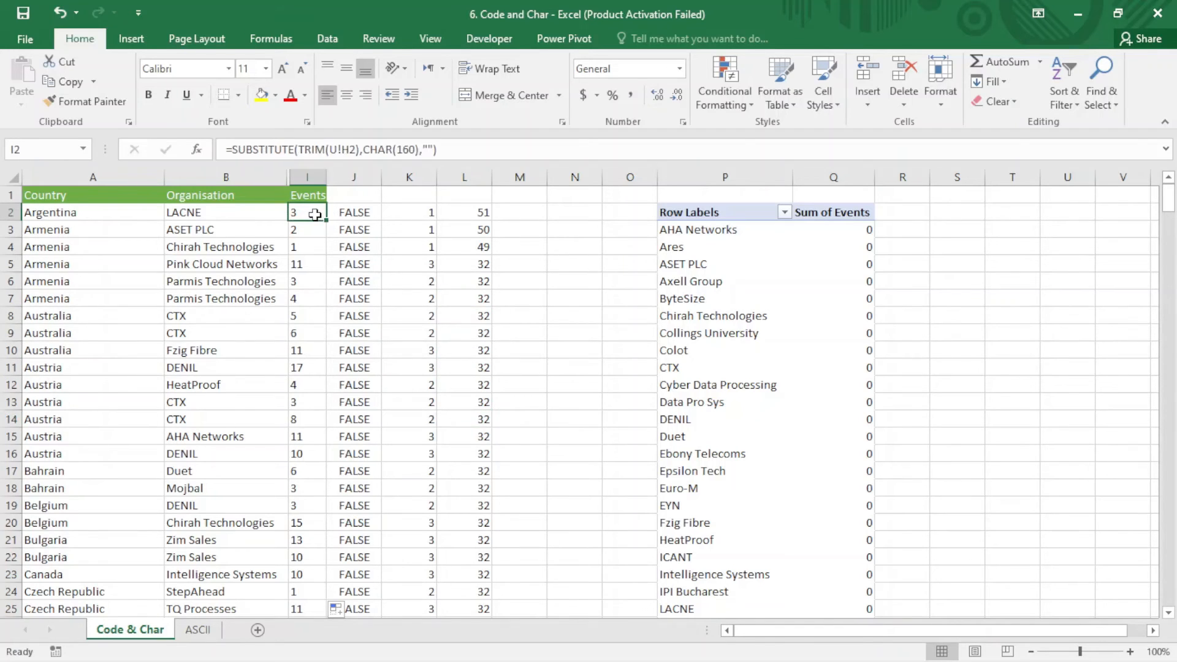
{"action": "double_click", "coordinate": [315, 214]}
{"action": "key", "text": "Left"}
{"action": "key", "text": "Left"}
{"action": "key", "text": "Left"}
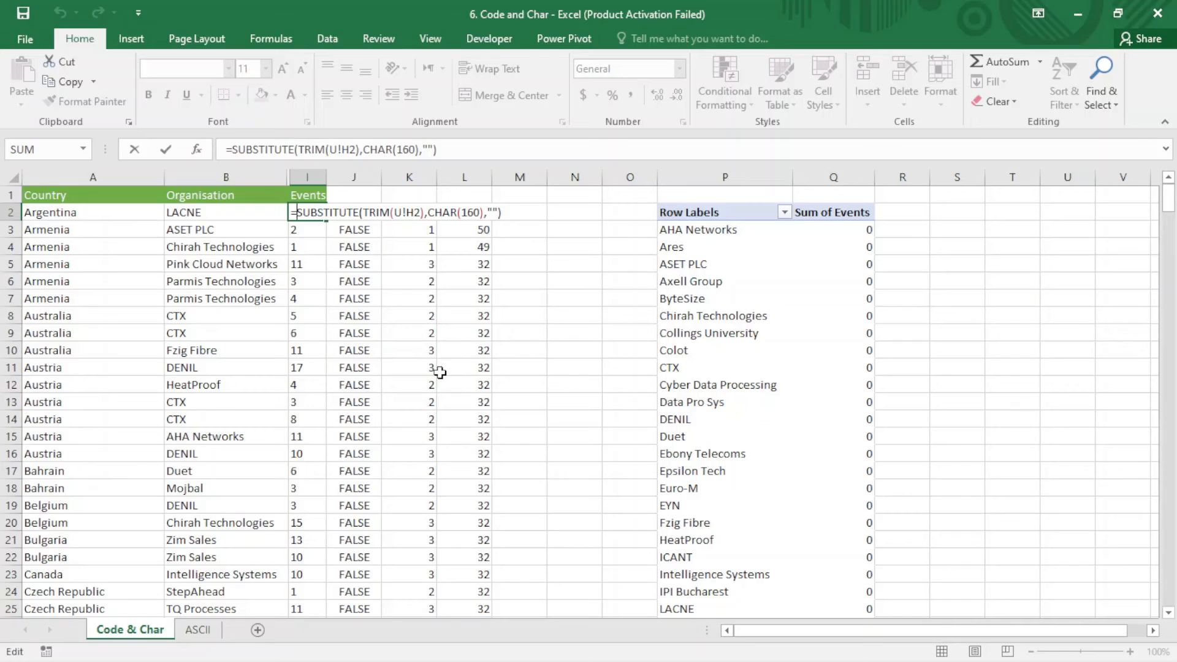
{"action": "type", "text": "trim"}
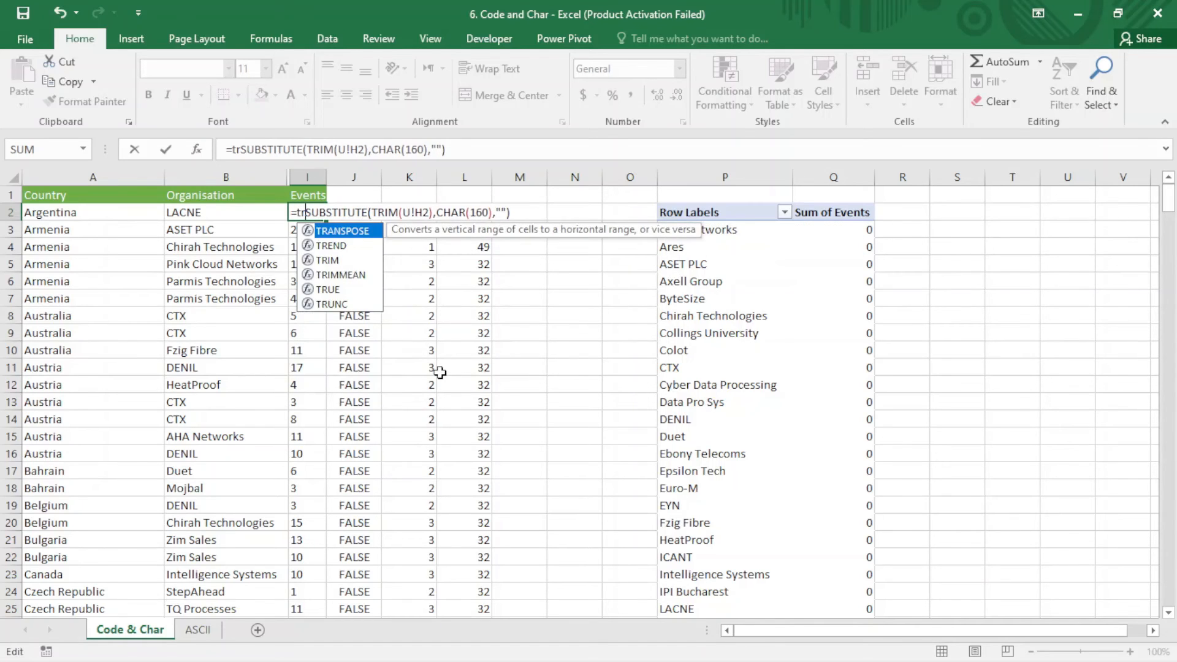
{"action": "key", "text": "Tab"}
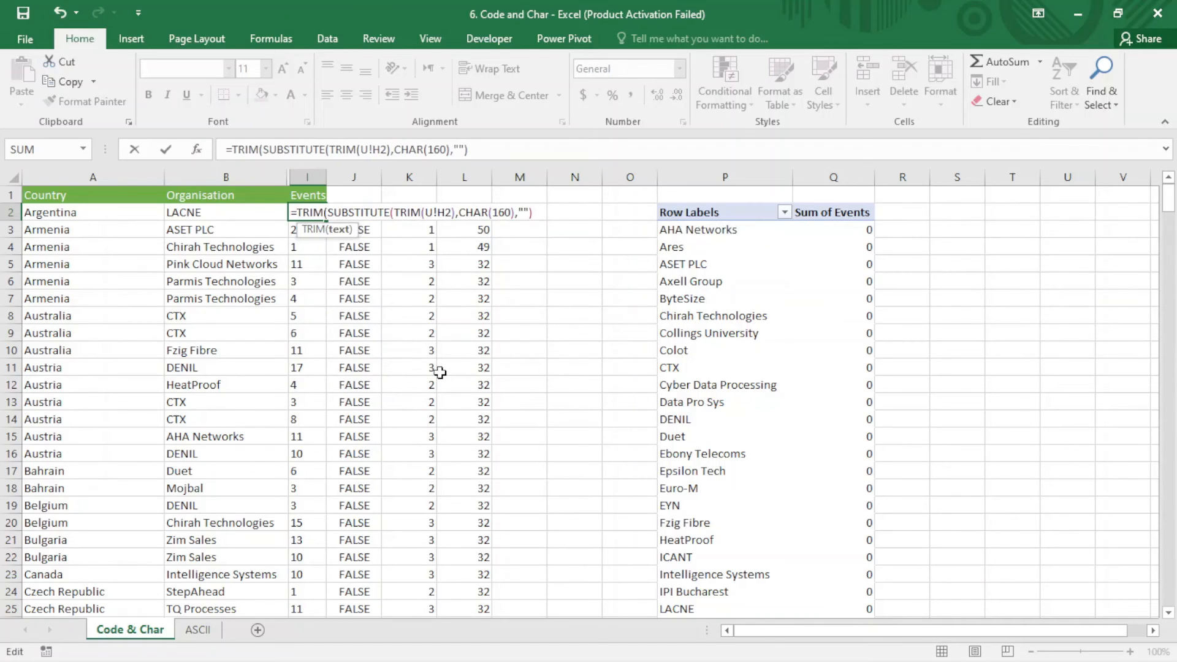
{"action": "key", "text": "Right"}
{"action": "key", "text": "Right"}
{"action": "key", "text": "Right"}
{"action": "key", "text": "Right"}
{"action": "key", "text": "Right"}
{"action": "key", "text": "Right"}
{"action": "key", "text": "Right"}
{"action": "key", "text": "Right"}
{"action": "key", "text": "Right"}
{"action": "key", "text": "Right"}
{"action": "key", "text": "Right"}
{"action": "key", "text": "Right"}
{"action": "key", "text": "Right"}
{"action": "key", "text": "Right"}
{"action": "key", "text": "Right"}
{"action": "key", "text": "Right"}
{"action": "key", "text": "Right"}
{"action": "key", "text": "Right"}
{"action": "key", "text": "Right"}
{"action": "key", "text": "Right"}
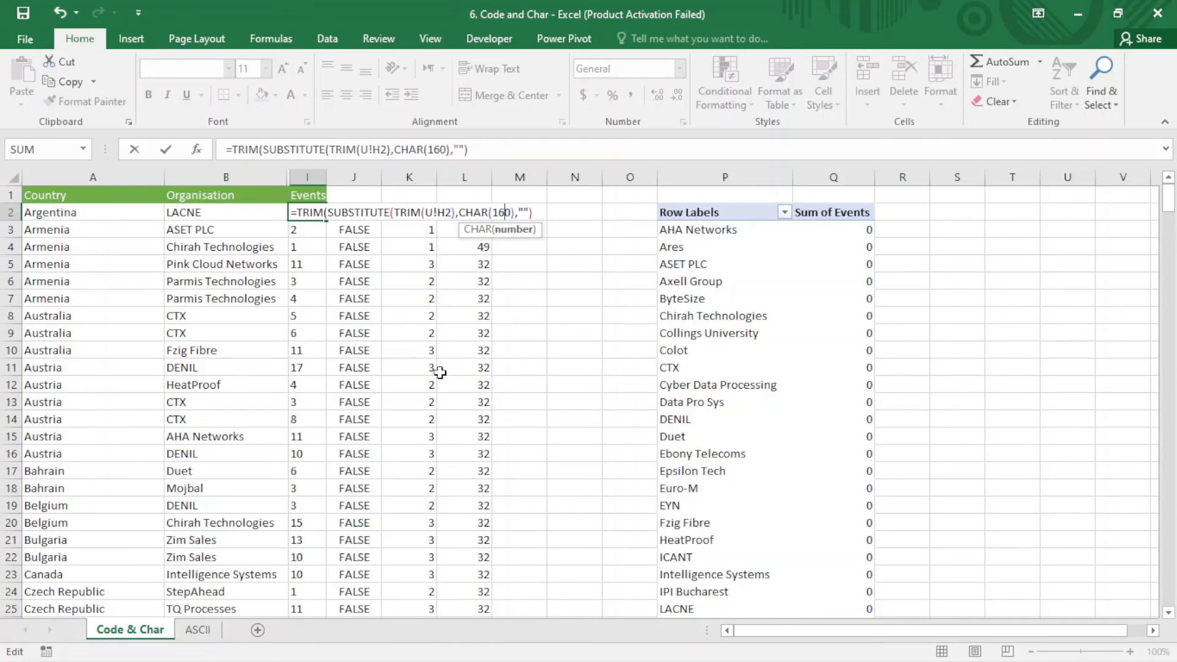
{"action": "key", "text": "Right"}
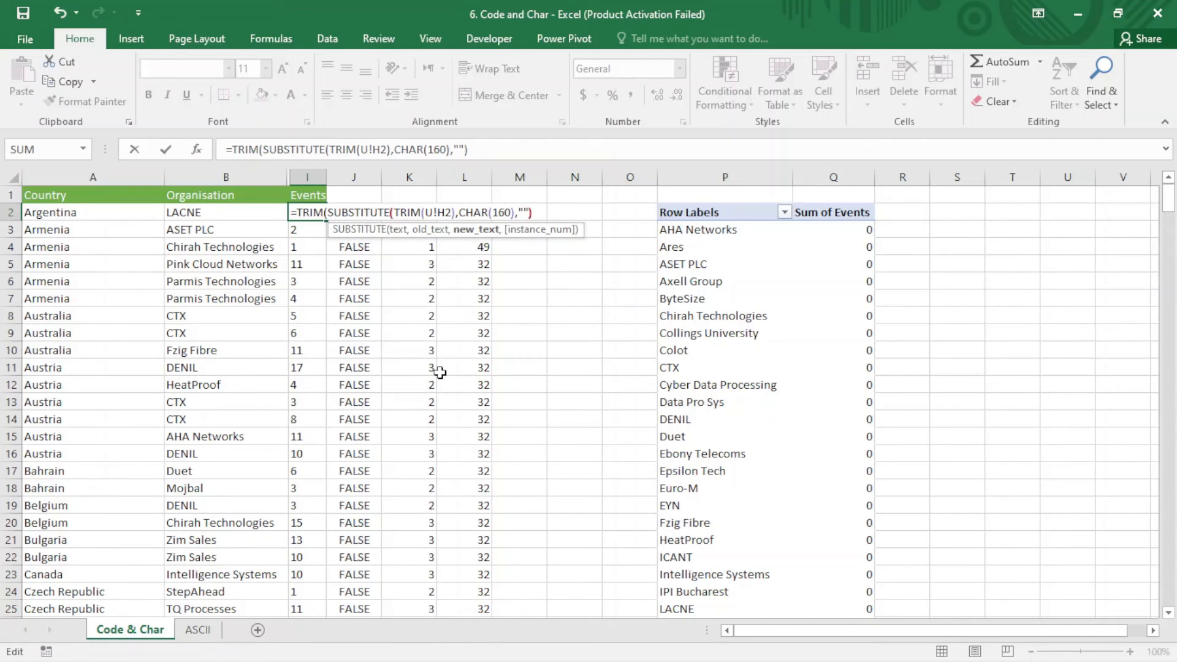
{"action": "type", "text": ")"}
{"action": "key", "text": "Return"}
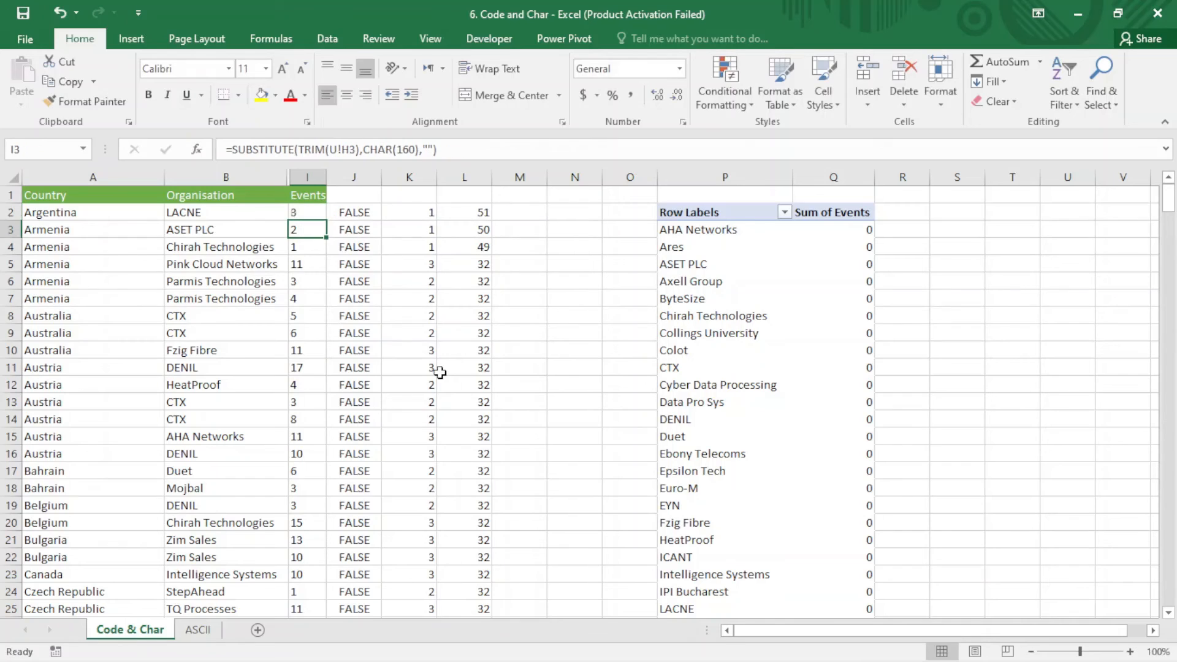
- Fill the outer TRIM formula from I2 down the Events column and check a text length in column K
{"action": "key", "text": "Up"}
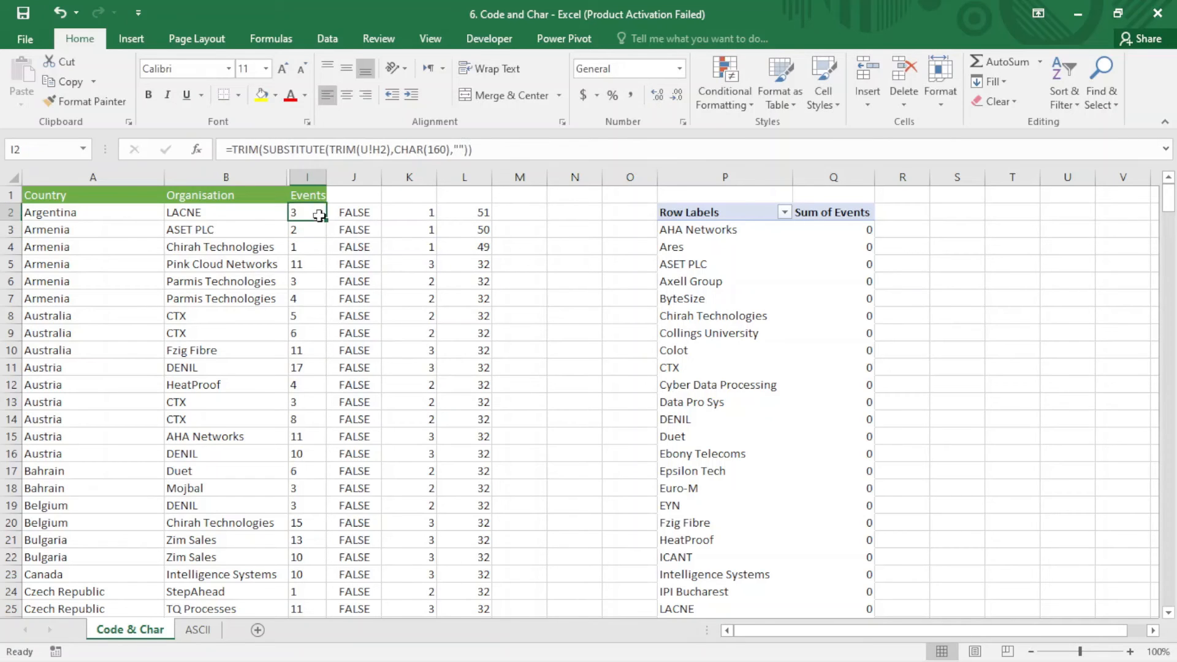
{"action": "double_click", "coordinate": [328, 221]}
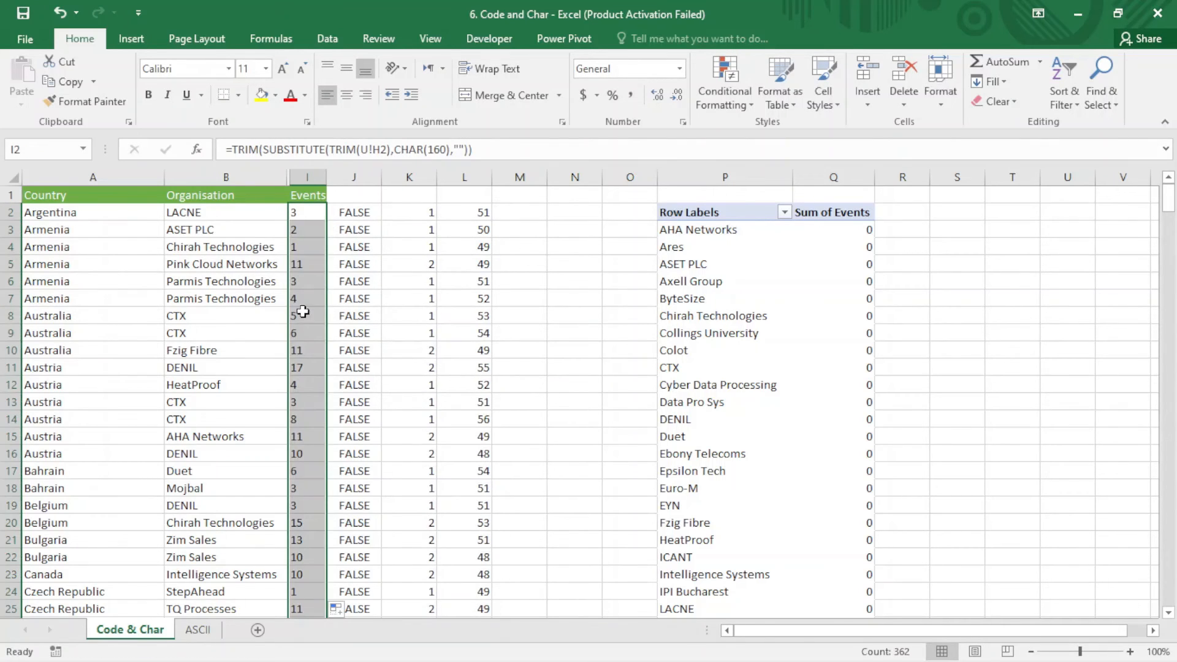
{"action": "left_click", "coordinate": [419, 446]}
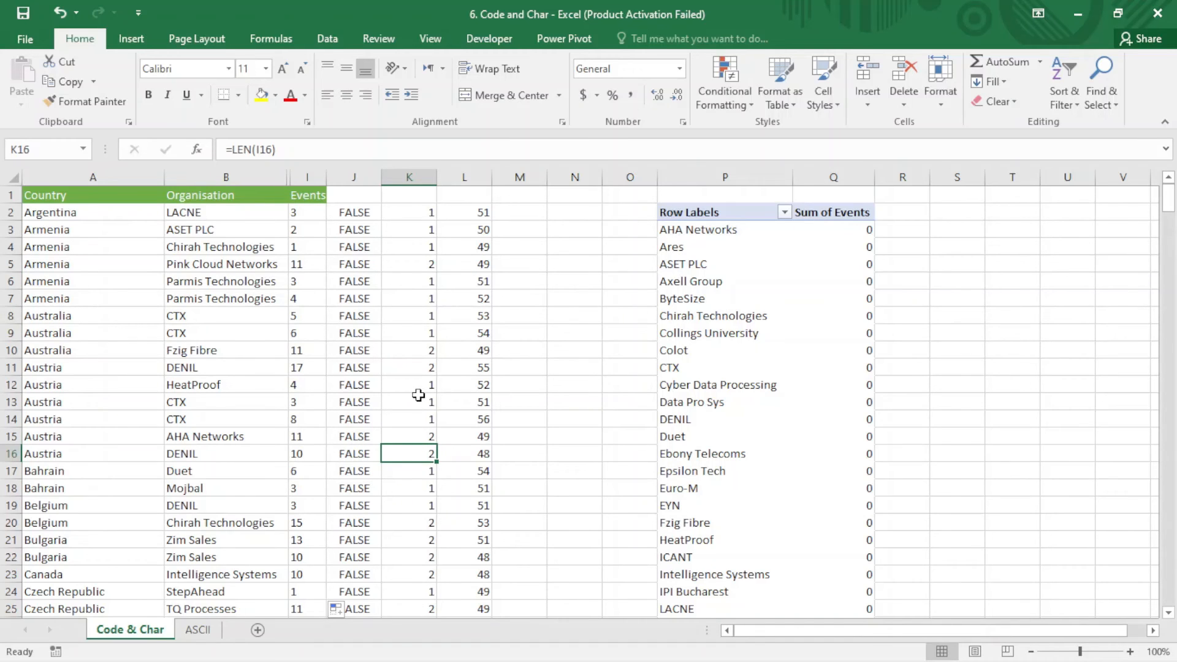
- Refresh the PivotTable and check its Sum of Events values
{"action": "left_click", "coordinate": [706, 301]}
{"action": "left_click", "coordinate": [645, 34]}
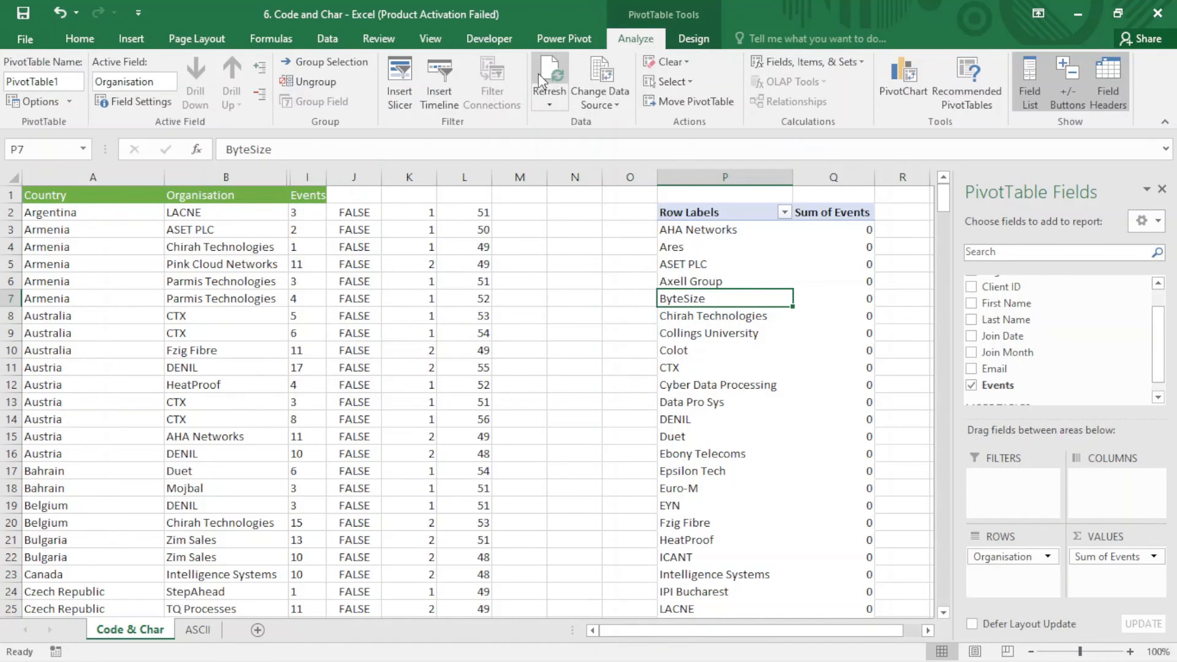
{"action": "left_click", "coordinate": [545, 94]}
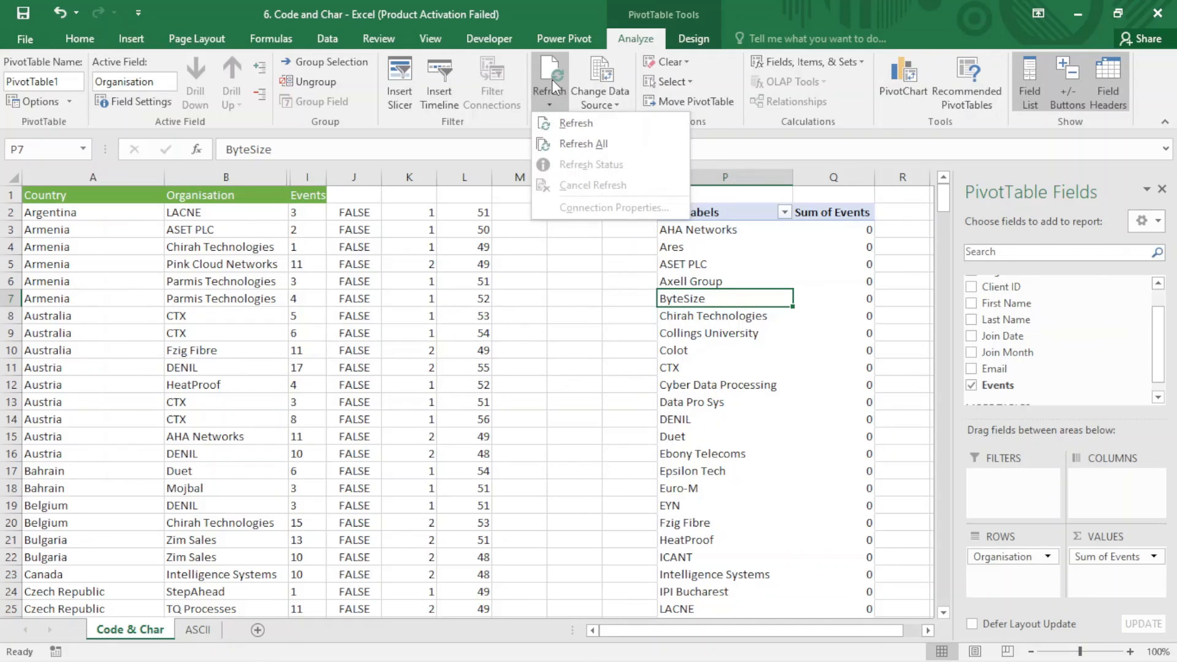
{"action": "left_click", "coordinate": [551, 81]}
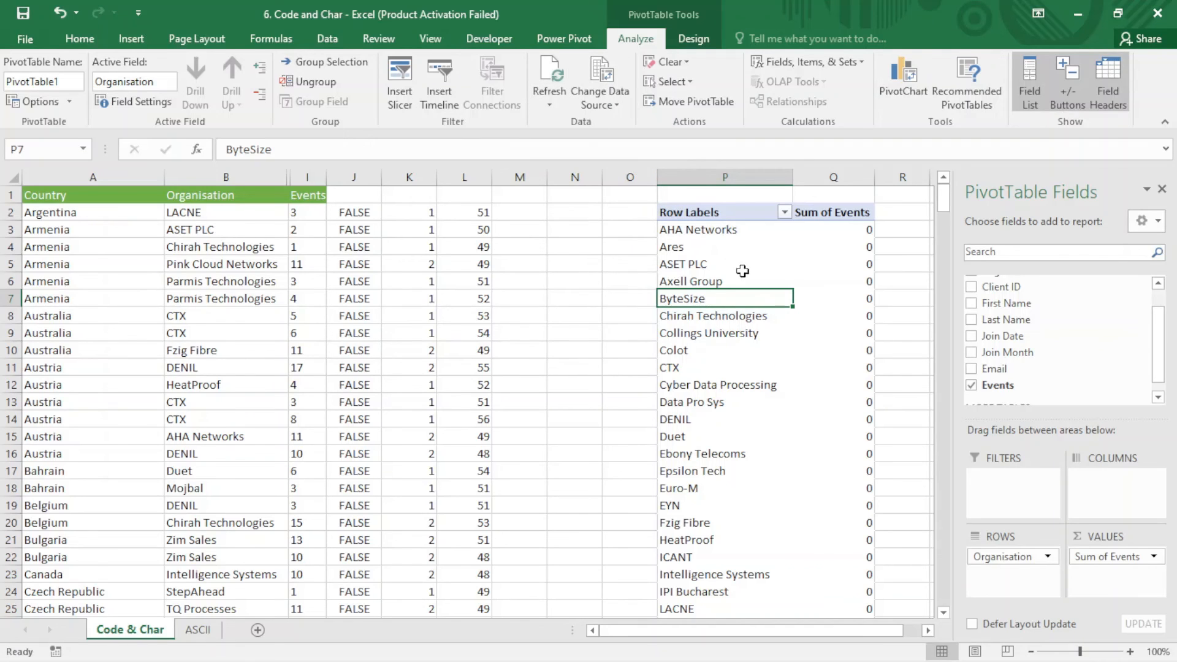
{"action": "left_click", "coordinate": [809, 279]}
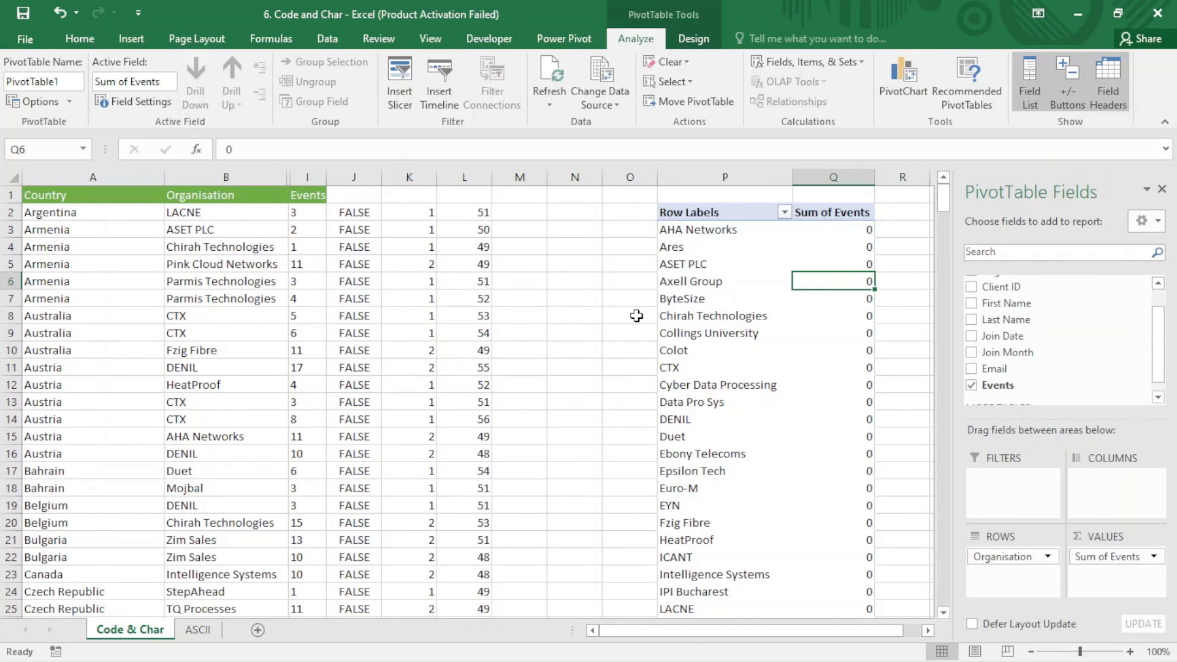
- Wrap the I2 formula in VALUE to read =VALUE(TRIM(SUBSTITUTE(TRIM(U!H2),CHAR(160),""))) and fill it down the Events column
{"action": "left_click", "coordinate": [311, 215]}
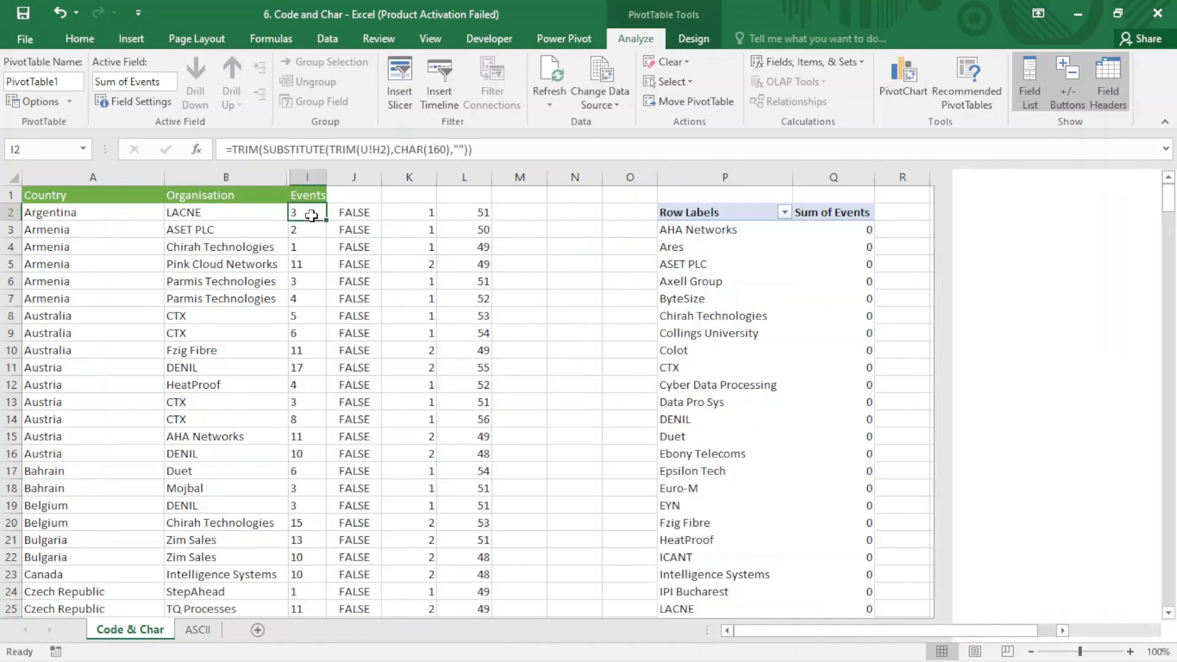
{"action": "double_click", "coordinate": [311, 211]}
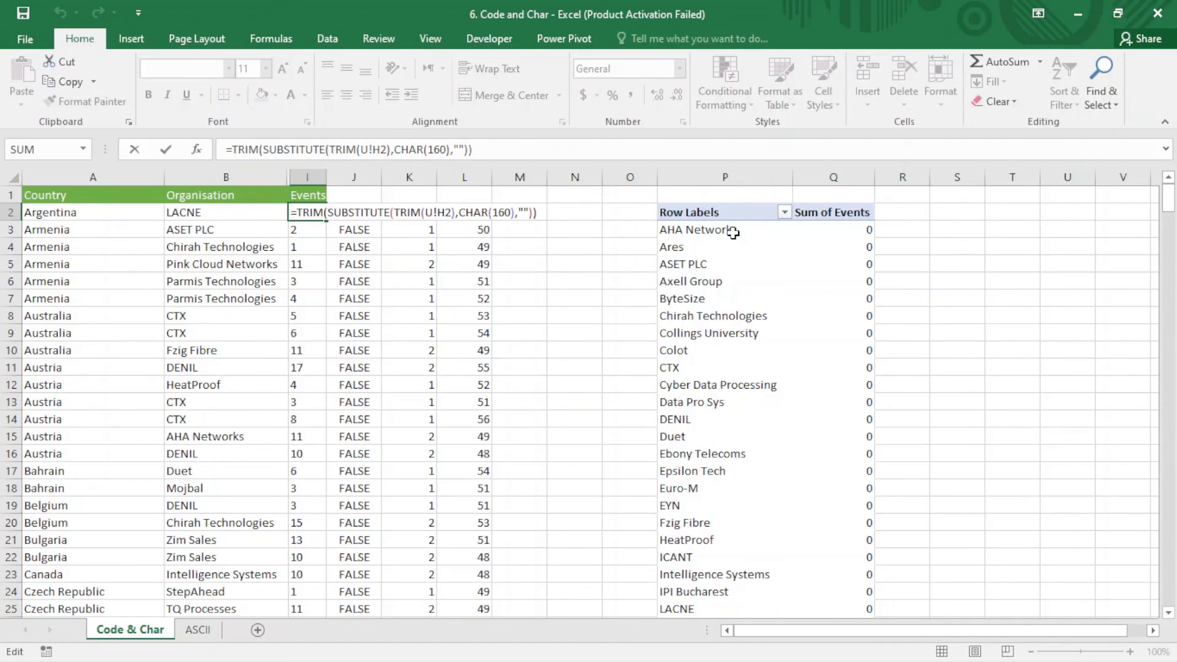
{"action": "type", "text": "VA"}
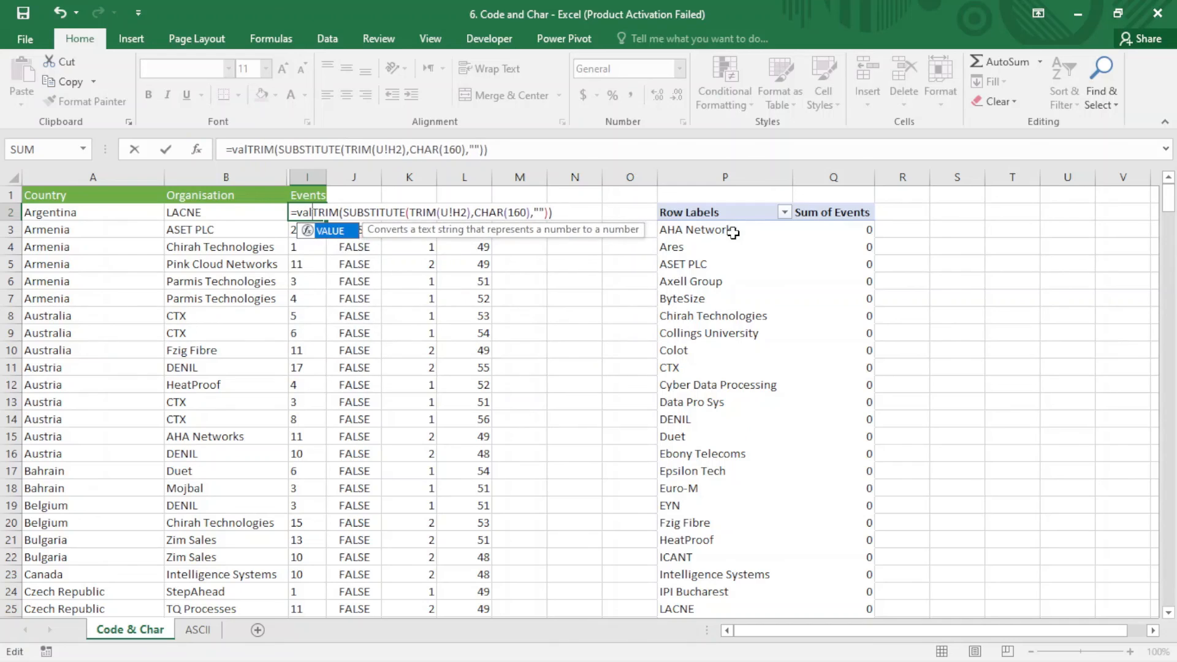
{"action": "key", "text": "Tab"}
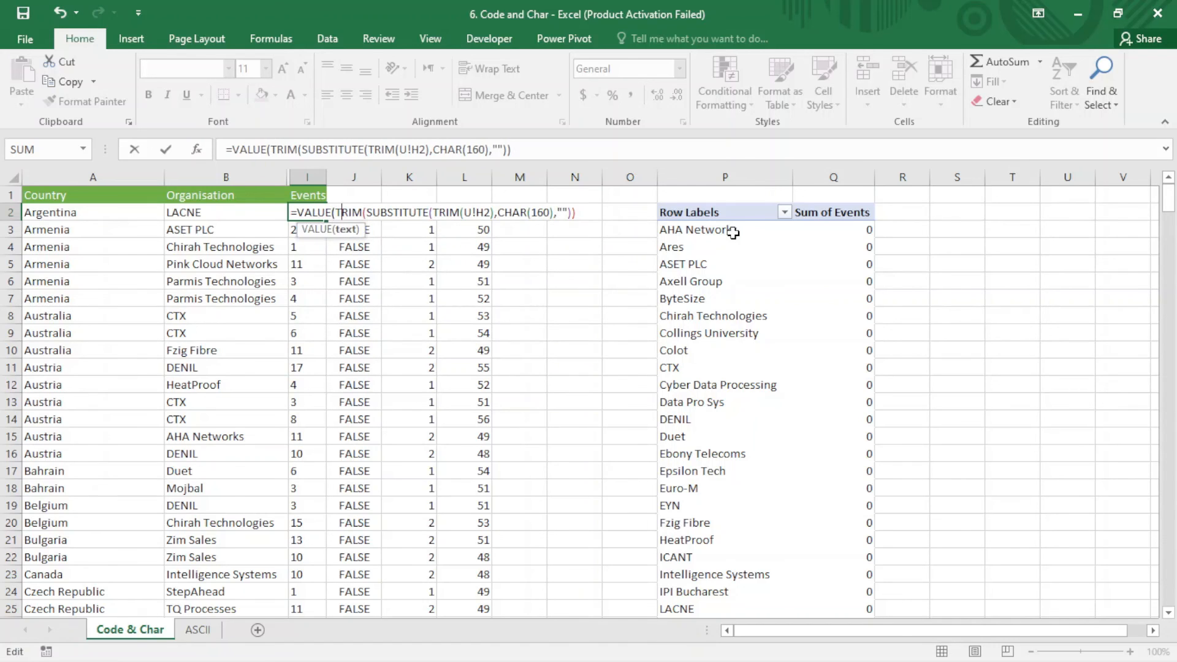
{"action": "key", "text": "Right"}
{"action": "key", "text": "Right"}
{"action": "key", "text": "Right"}
{"action": "key", "text": "Right"}
{"action": "key", "text": "Right"}
{"action": "key", "text": "Right"}
{"action": "key", "text": "Right"}
{"action": "key", "text": "Right"}
{"action": "key", "text": "Right"}
{"action": "key", "text": "Right"}
{"action": "key", "text": "Right"}
{"action": "key", "text": "Right"}
{"action": "key", "text": "Right"}
{"action": "key", "text": "Right"}
{"action": "key", "text": "Right"}
{"action": "key", "text": "Right"}
{"action": "key", "text": "Right"}
{"action": "key", "text": "Right"}
{"action": "key", "text": "Right"}
{"action": "key", "text": "Right"}
{"action": "key", "text": "Right"}
{"action": "key", "text": "Right"}
{"action": "key", "text": "Right"}
{"action": "key", "text": "Right"}
{"action": "key", "text": "Right"}
{"action": "key", "text": "Right"}
{"action": "key", "text": "Right"}
{"action": "key", "text": "Right"}
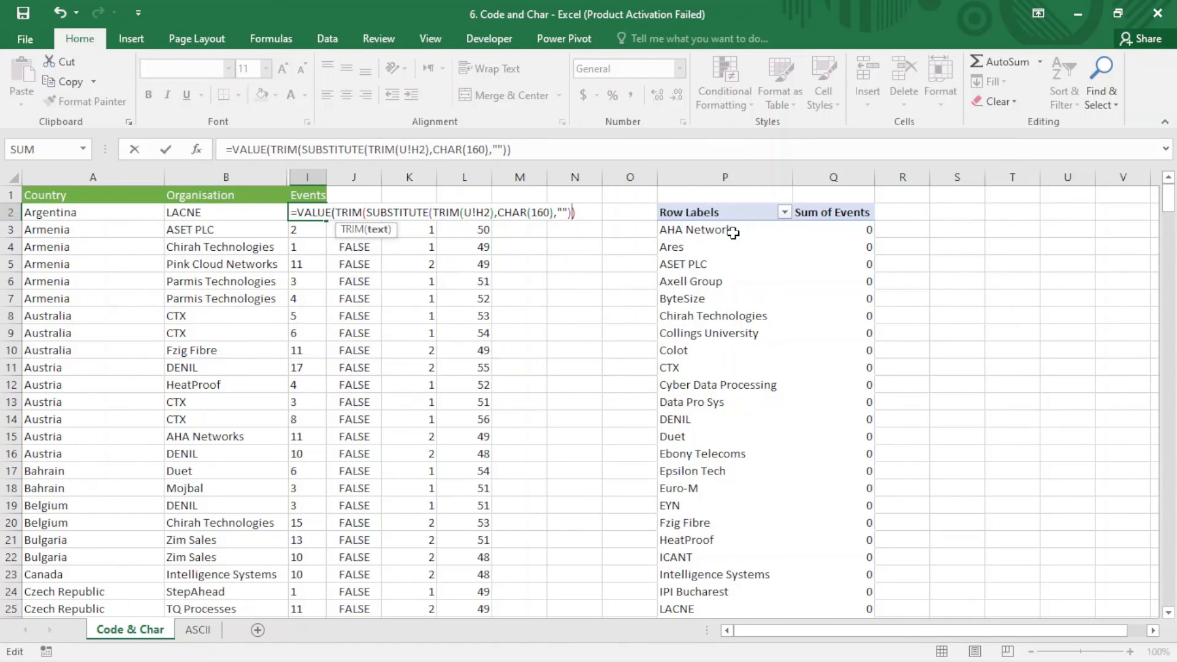
{"action": "key", "text": "Right"}
{"action": "type", "text": ")"}
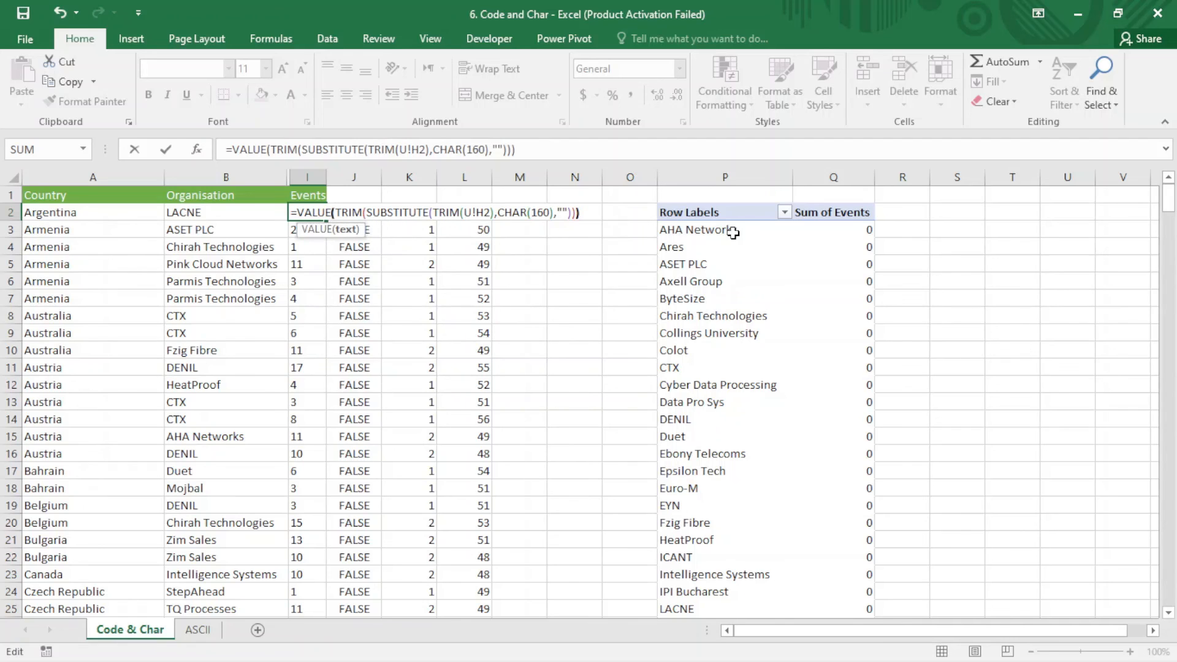
{"action": "key", "text": "Return"}
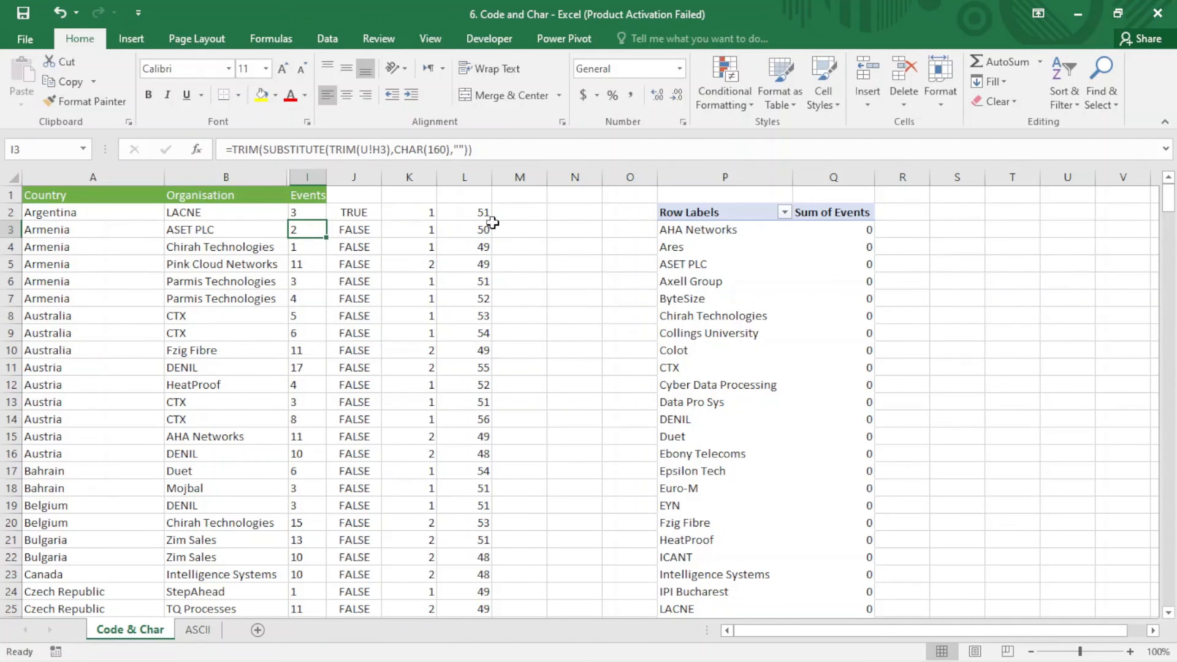
{"action": "left_click", "coordinate": [318, 211]}
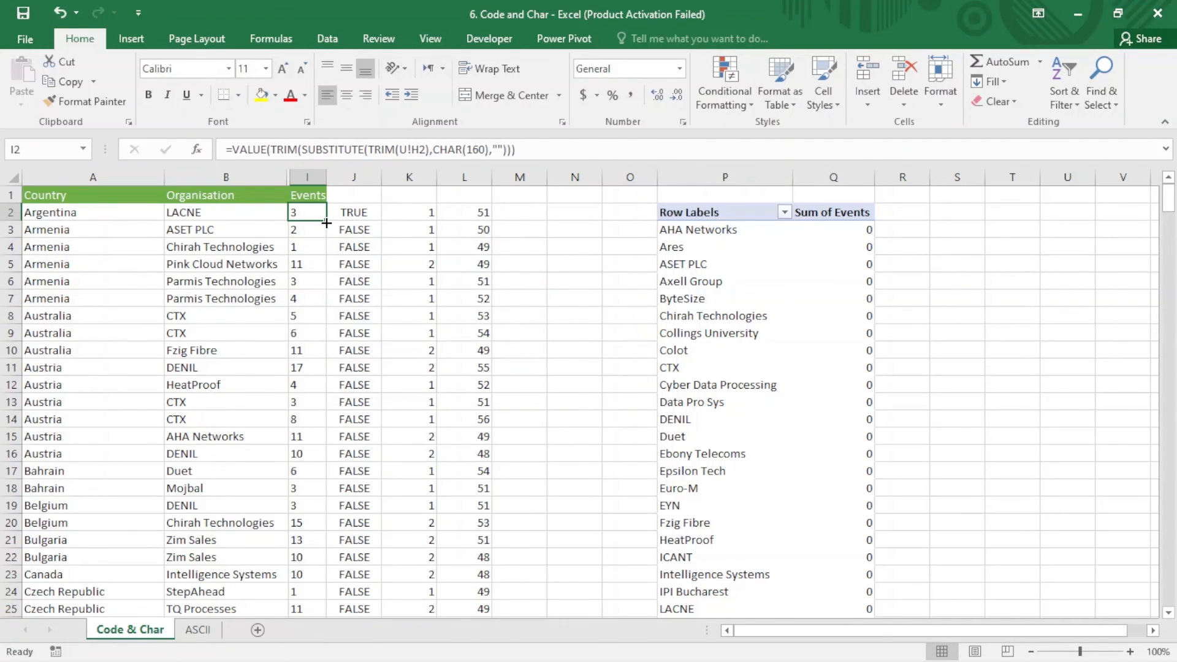
{"action": "double_click", "coordinate": [325, 221]}
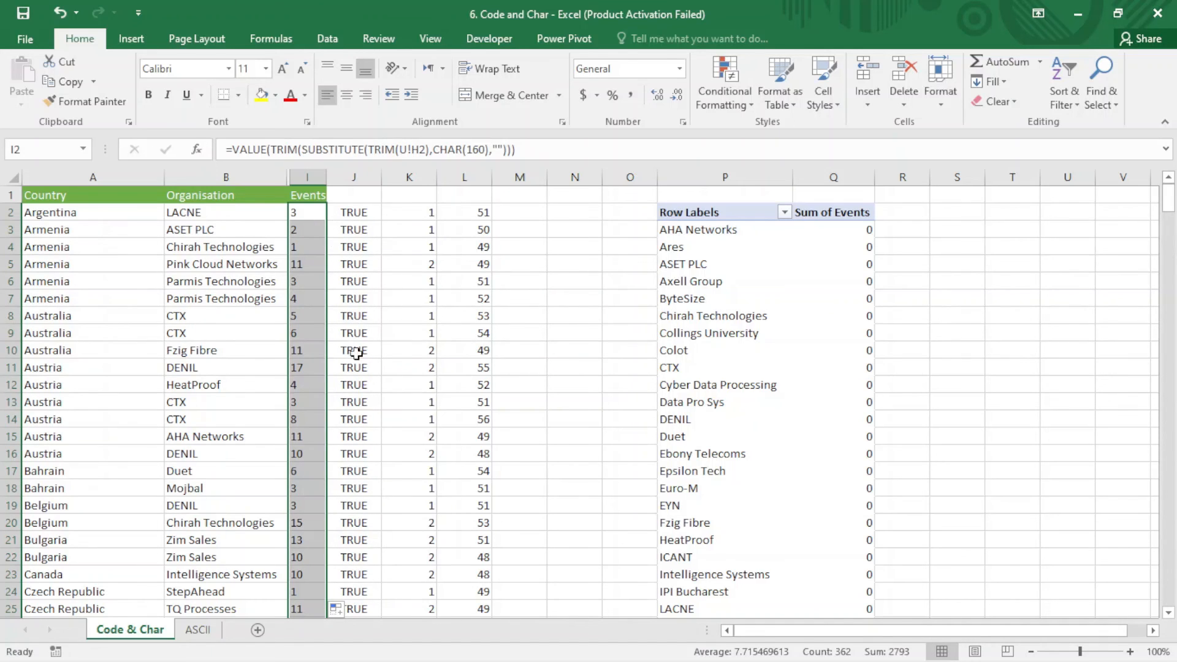
- Refresh the PivotTable with the numeric Events data and inspect several organisations' sums
{"action": "left_click", "coordinate": [754, 266]}
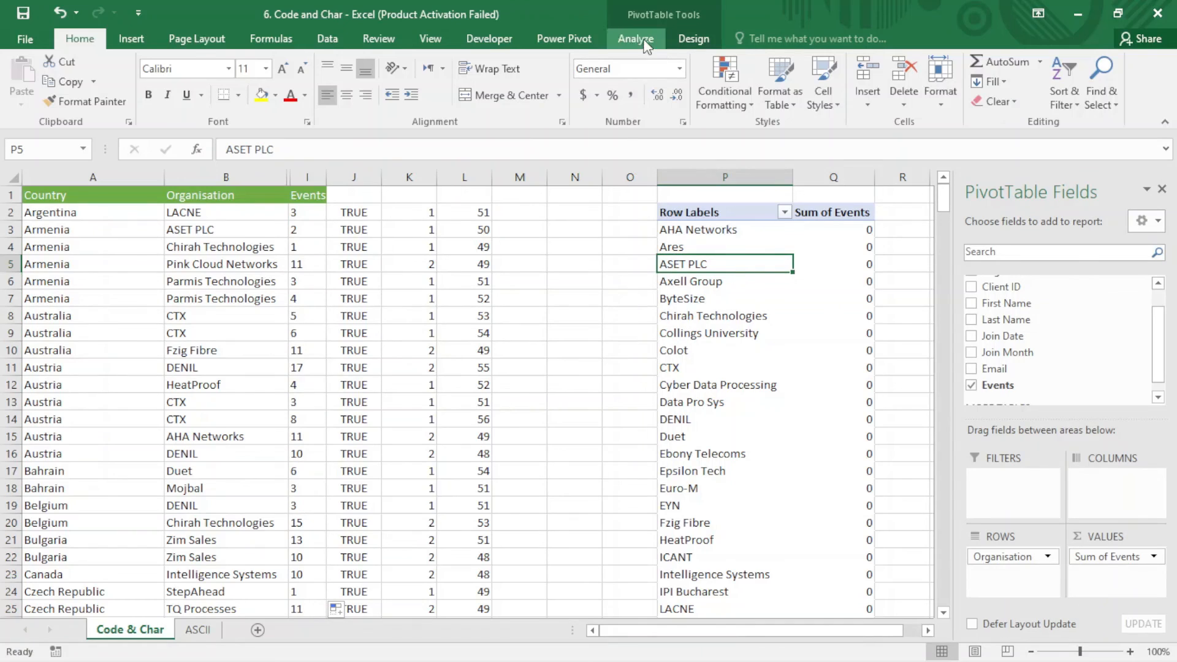
{"action": "left_click", "coordinate": [635, 38]}
{"action": "left_click", "coordinate": [549, 72]}
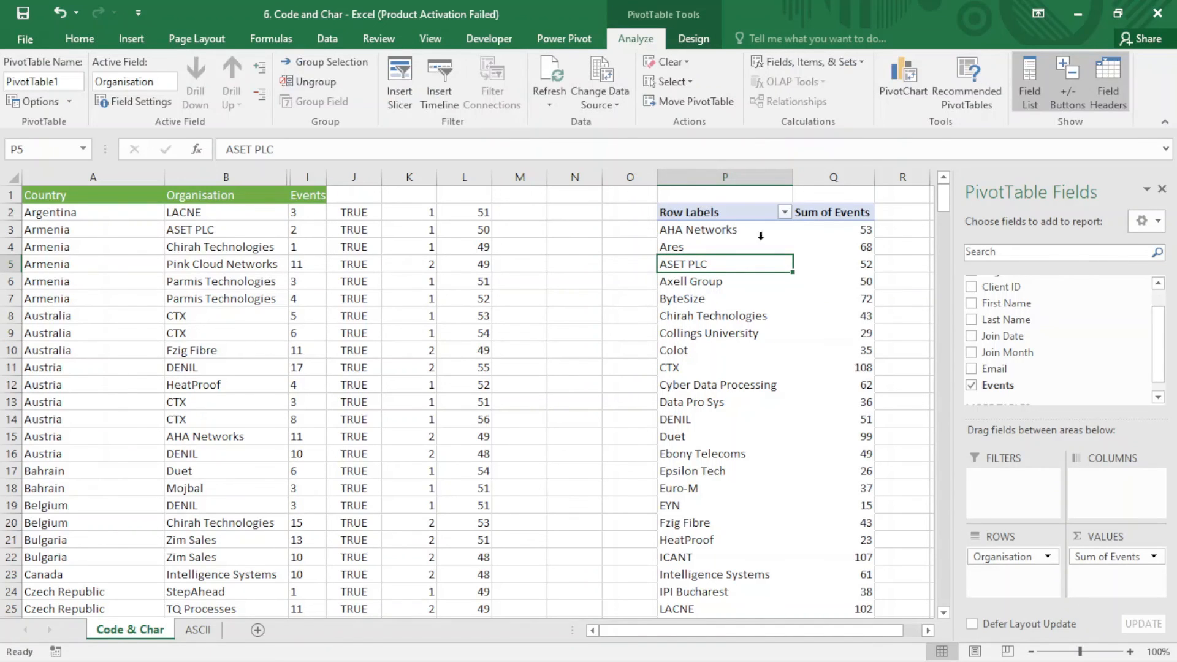
{"action": "left_click", "coordinate": [825, 281]}
{"action": "left_click", "coordinate": [871, 336]}
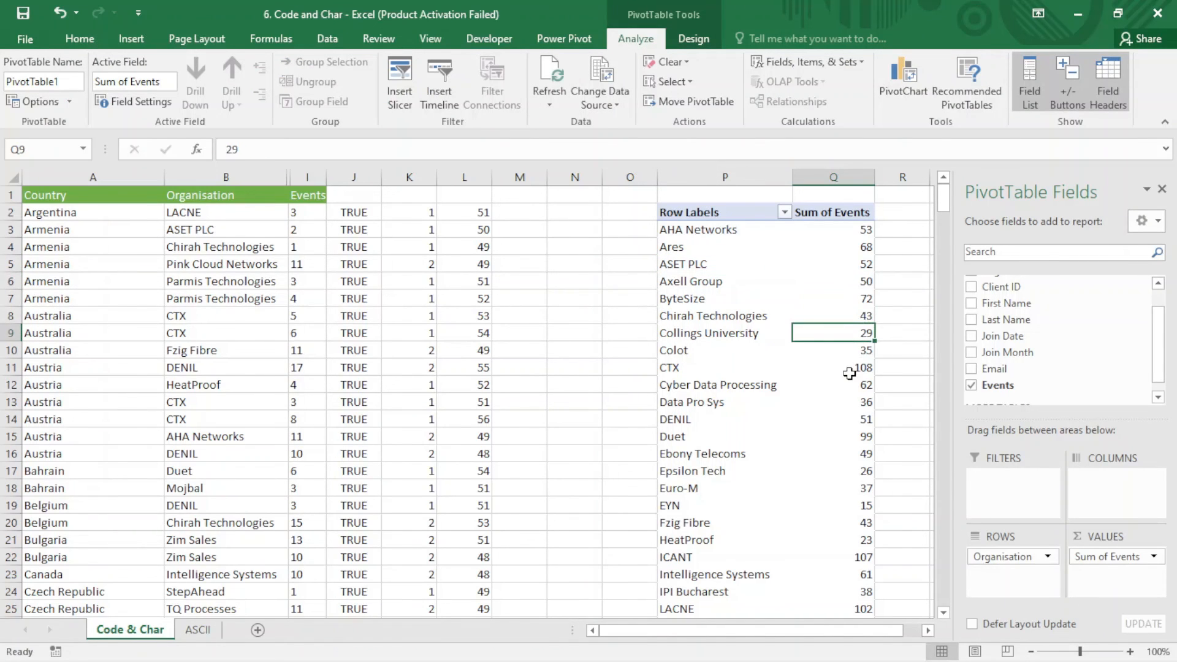